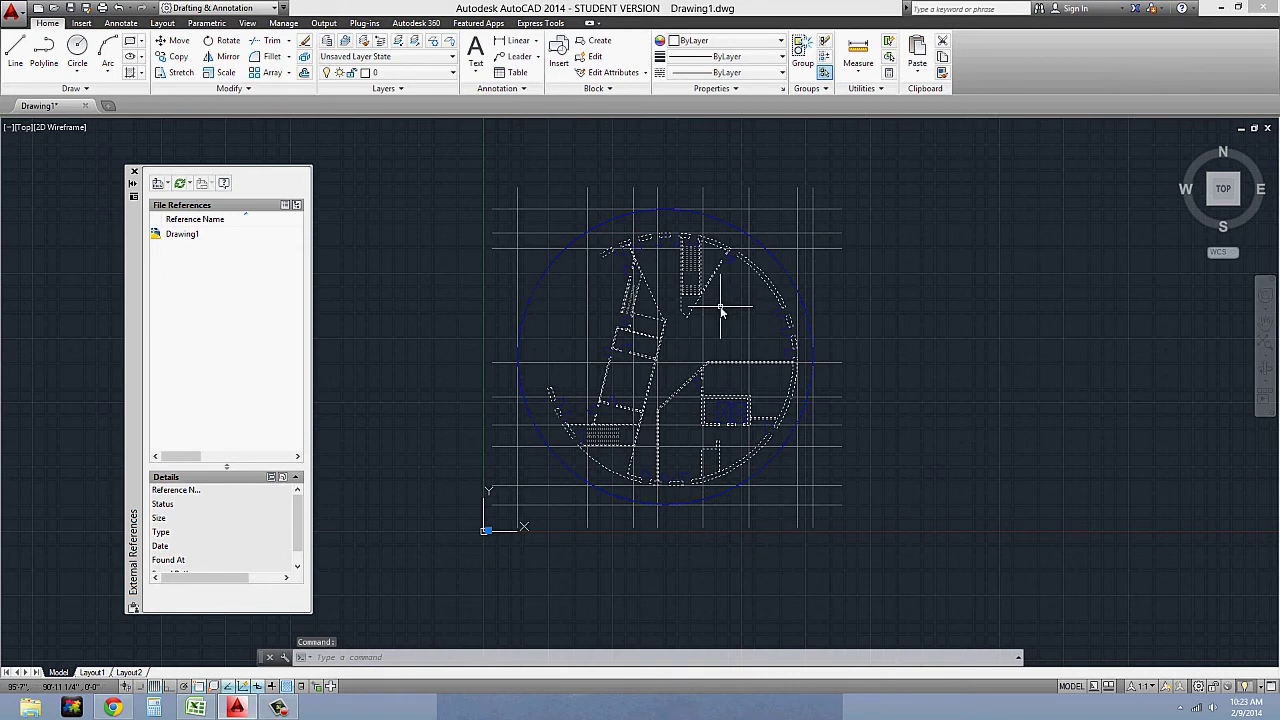
{"action": "key", "text": "Escape"}
{"action": "scroll", "coordinate": [720, 307], "scroll_direction": "down", "scroll_amount": 2}
{"action": "middle_click_drag", "start_coordinate": [720, 307], "coordinate": [702, 326]}
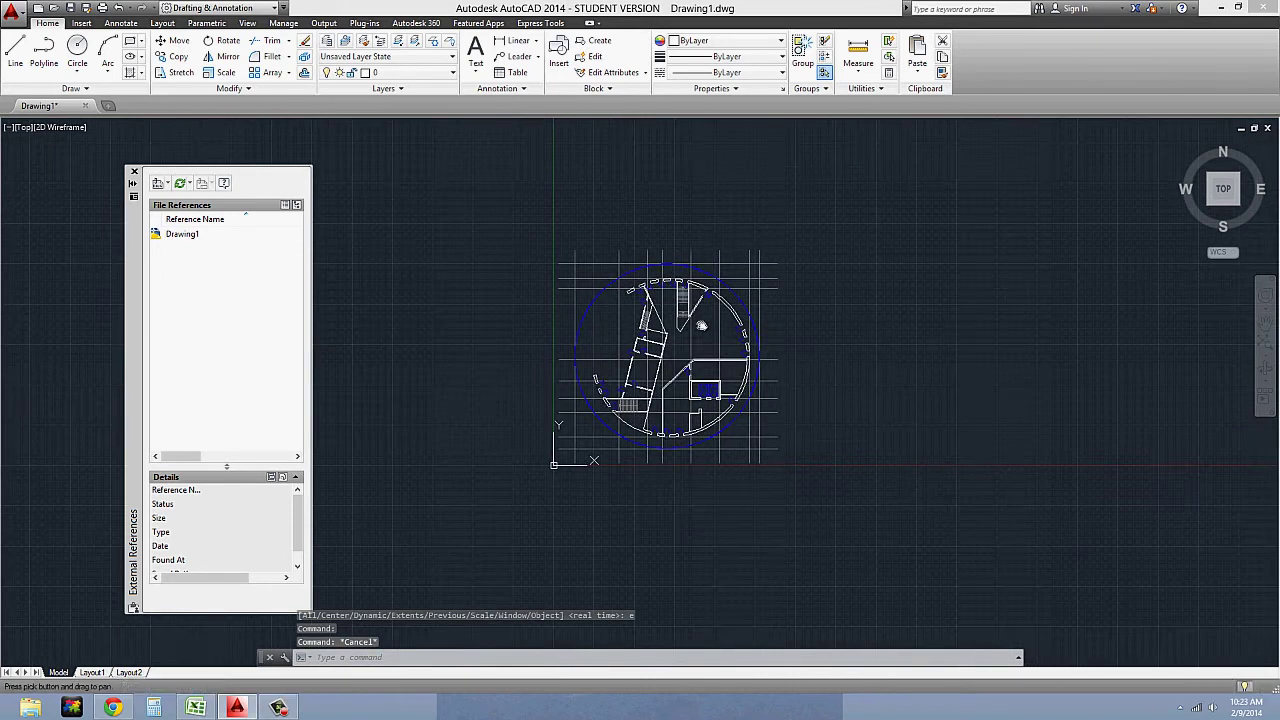
{"action": "scroll", "coordinate": [706, 249], "scroll_direction": "up", "scroll_amount": 2}
{"action": "scroll", "coordinate": [706, 249], "scroll_direction": "down", "scroll_amount": 2}
{"action": "middle_click_drag", "start_coordinate": [705, 274], "coordinate": [666, 326]}
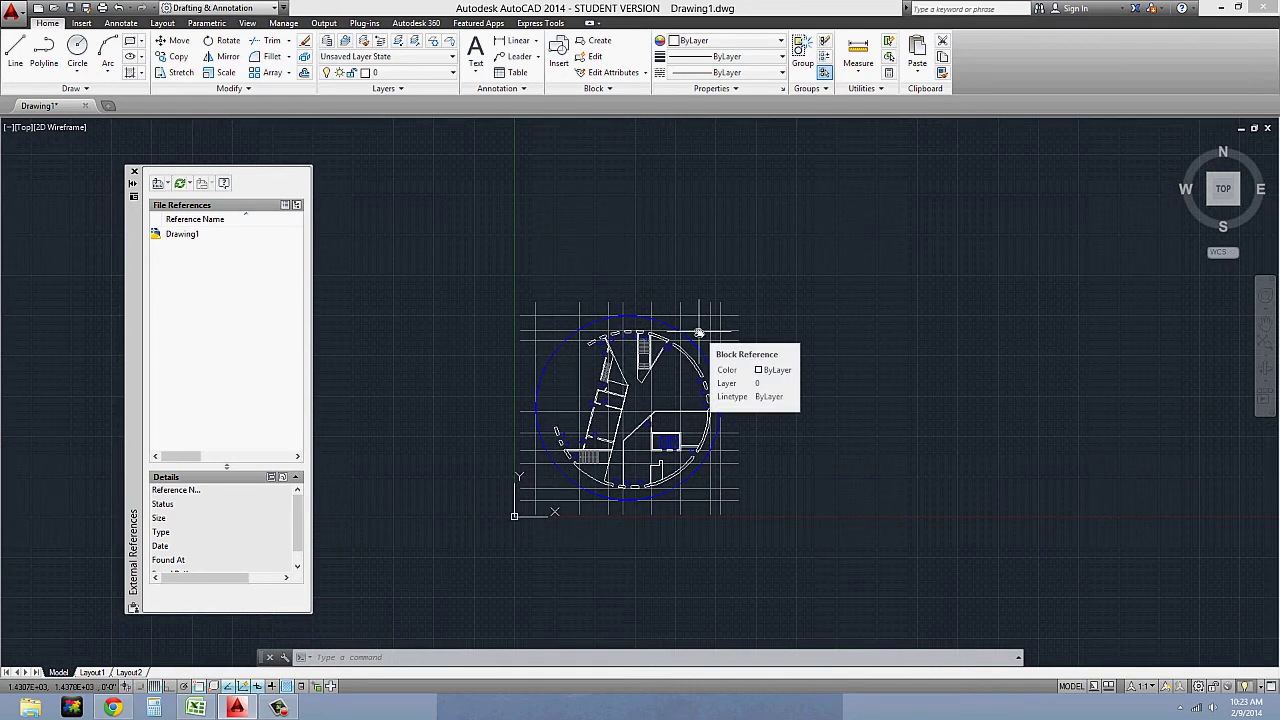
{"action": "middle_click_drag", "start_coordinate": [757, 320], "coordinate": [727, 326]}
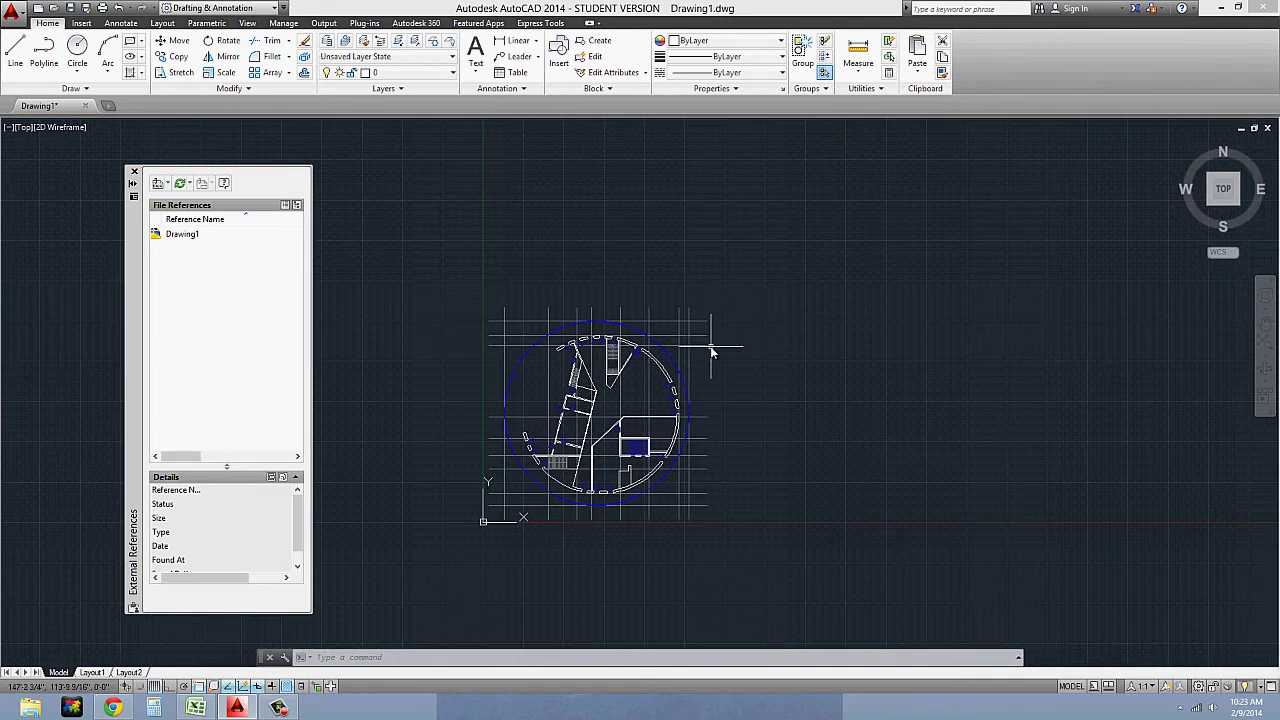
Copy the circular floor plan block horizontally three times with Ortho on, forming a row of four plans.
{"action": "key", "text": "Return"}
{"action": "left_click", "coordinate": [600, 398]}
{"action": "key", "text": "Return"}
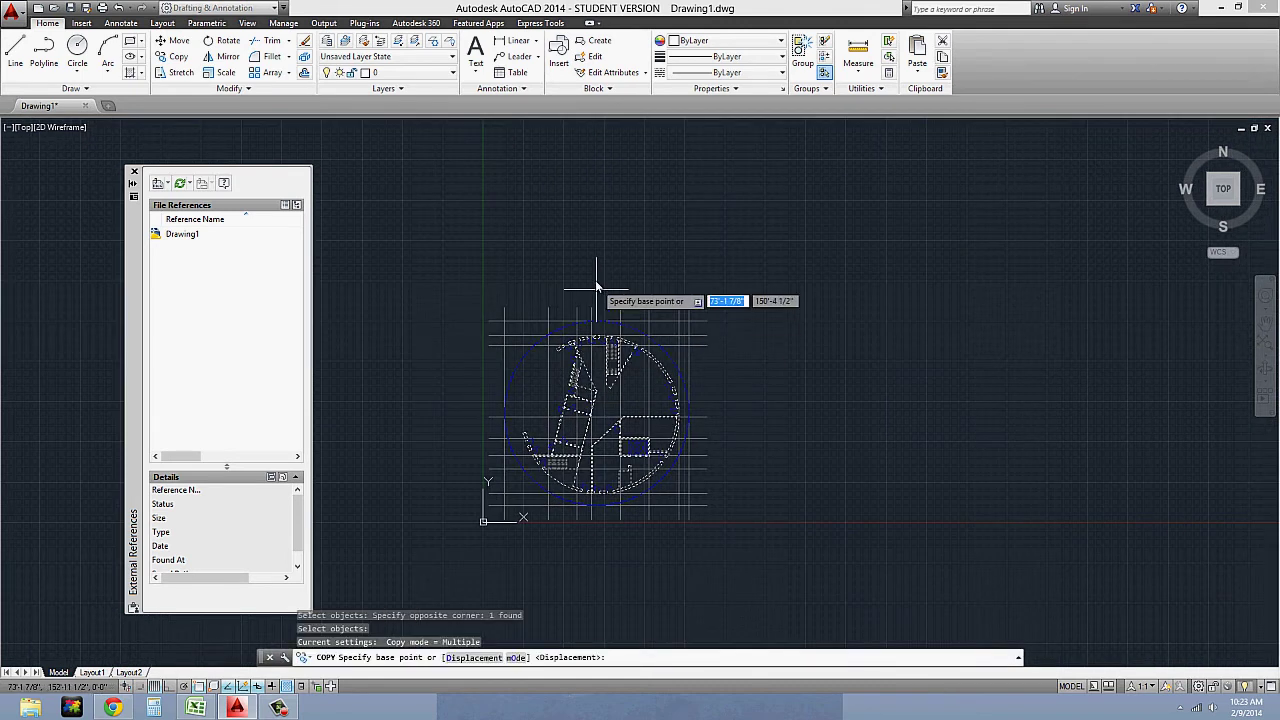
{"action": "left_click", "coordinate": [596, 281]}
{"action": "key", "text": "F8"}
{"action": "left_click", "coordinate": [849, 281]}
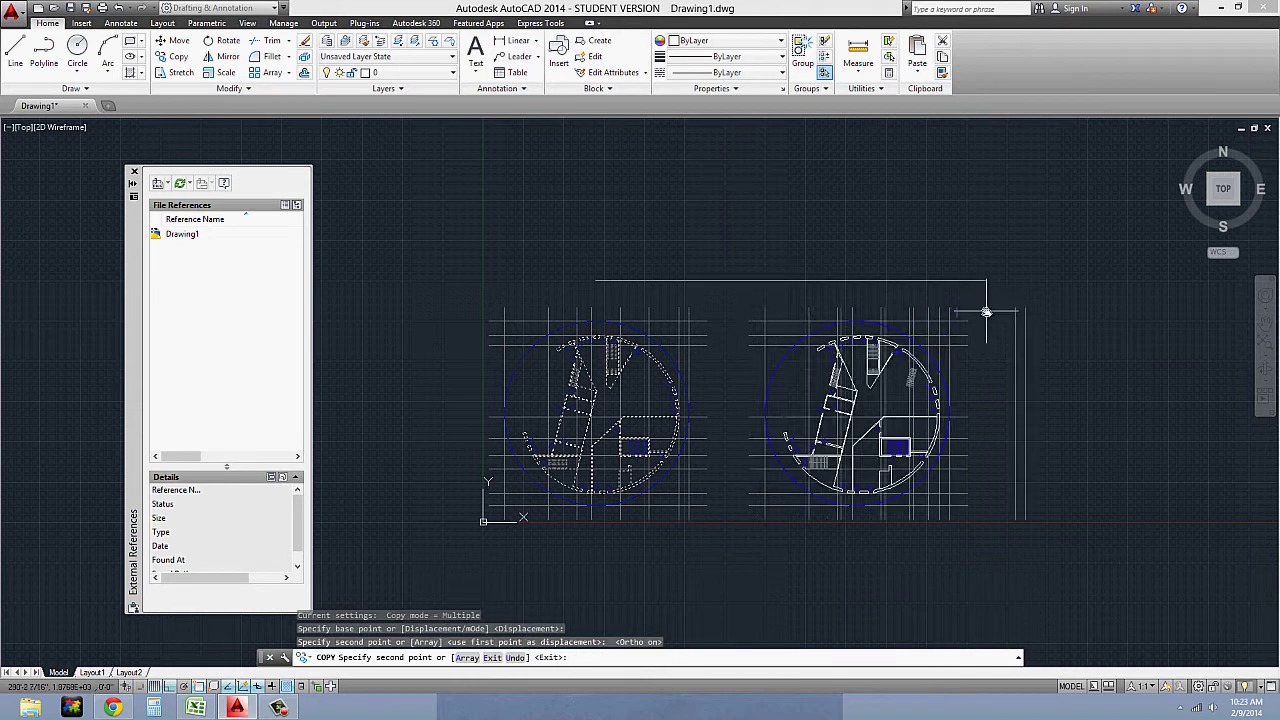
{"action": "middle_click_drag", "start_coordinate": [986, 317], "coordinate": [726, 292]}
{"action": "left_click", "coordinate": [749, 288]}
{"action": "left_click", "coordinate": [1045, 285]}
{"action": "key", "text": "Escape"}
Rotate the second floor plan in the row 90° about a point near its centre.
{"action": "type", "text": "ro"}
{"action": "key", "text": "Return"}
{"action": "left_click", "coordinate": [523, 289]}
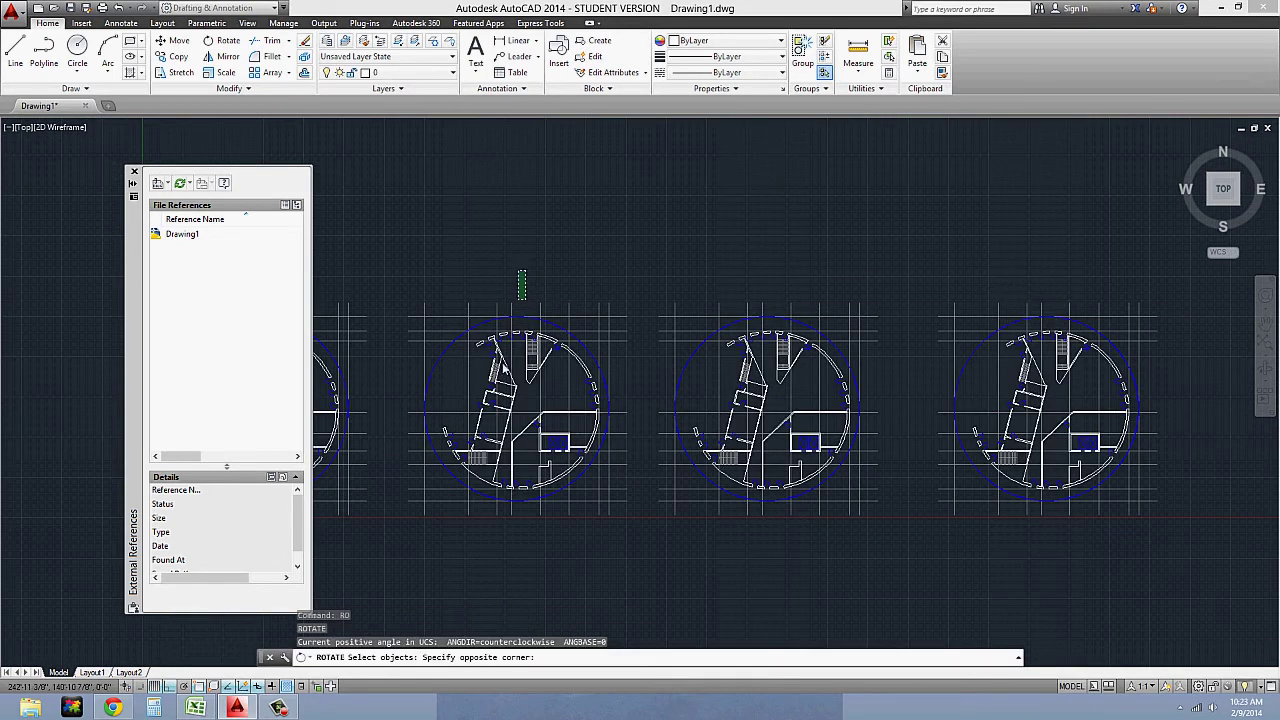
{"action": "left_click", "coordinate": [486, 438]}
{"action": "key", "text": "Return"}
{"action": "left_click", "coordinate": [527, 397]}
{"action": "left_click", "coordinate": [528, 258]}
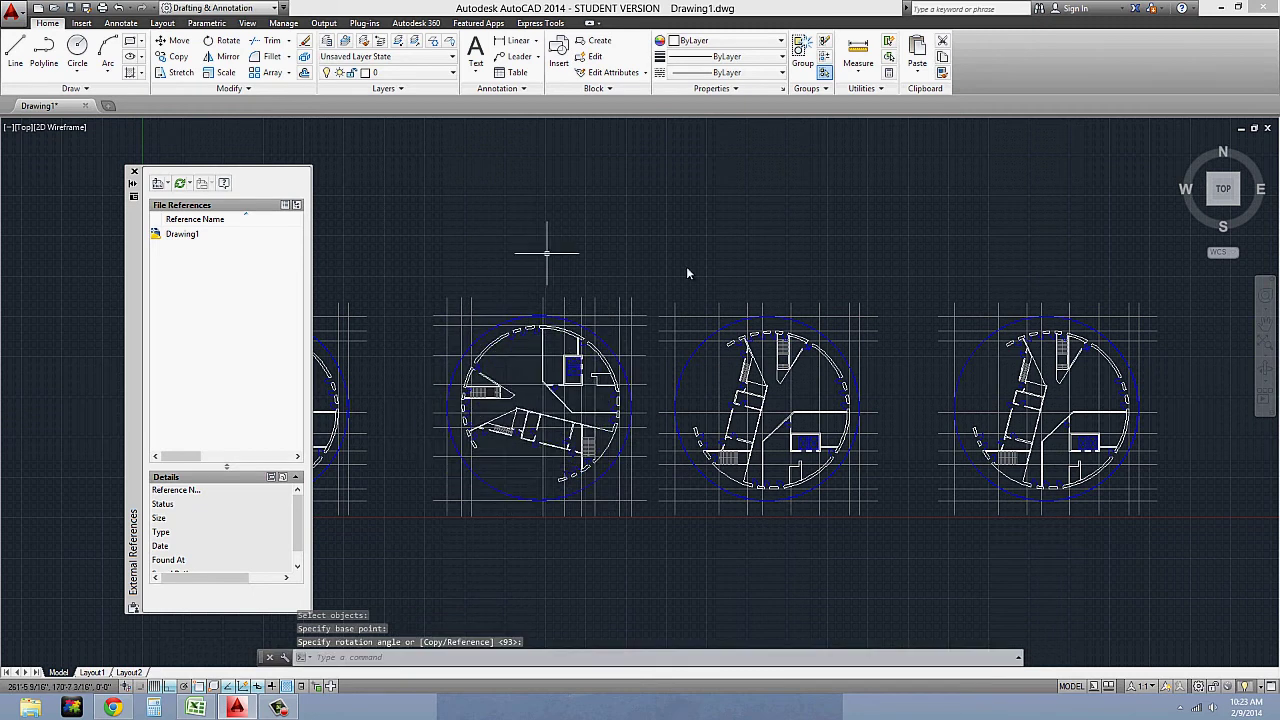
Rotate the third floor plan in the row 180° about a point near its centre.
{"action": "key", "text": "Return"}
{"action": "left_click", "coordinate": [798, 270]}
{"action": "left_click", "coordinate": [768, 414]}
{"action": "key", "text": "Return"}
{"action": "left_click", "coordinate": [775, 406]}
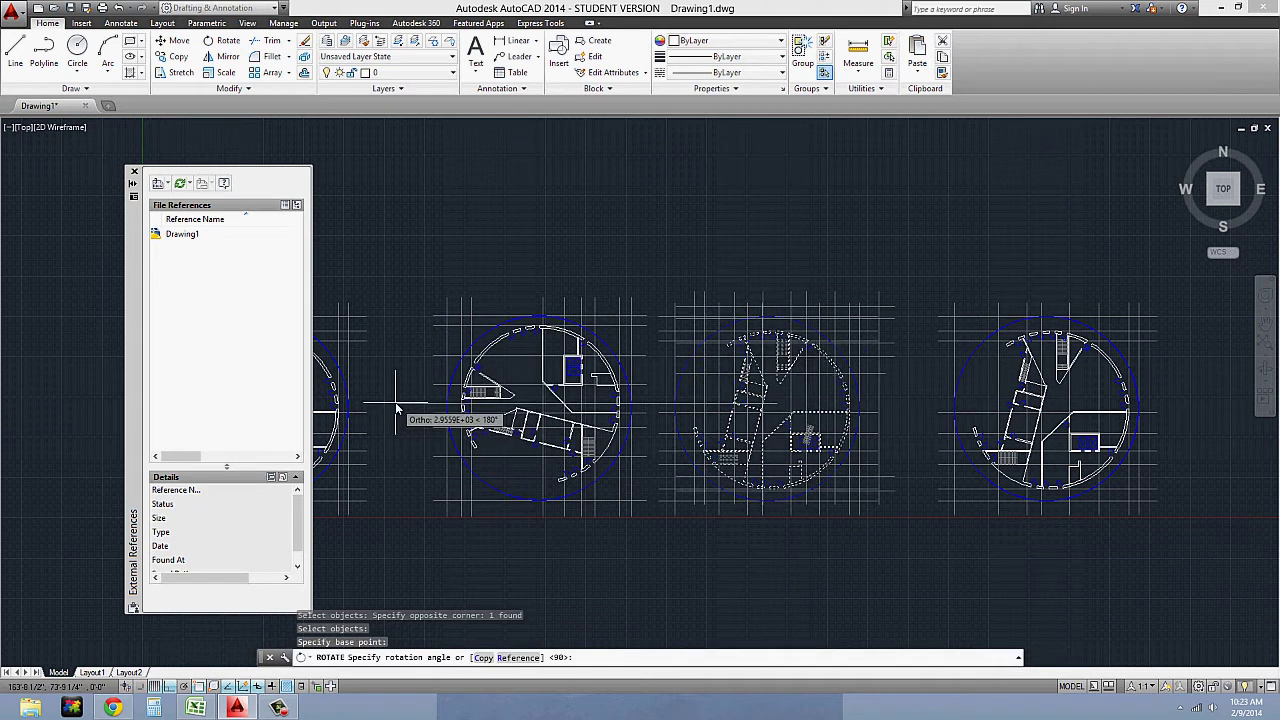
{"action": "left_click", "coordinate": [396, 410]}
Rotate the fourth floor plan in the row 270° about a point near its centre.
{"action": "middle_click_drag", "start_coordinate": [894, 357], "coordinate": [829, 371]}
{"action": "key", "text": "Return"}
{"action": "left_click", "coordinate": [1008, 352]}
{"action": "left_click", "coordinate": [945, 398]}
{"action": "key", "text": "Return"}
{"action": "left_click", "coordinate": [932, 425]}
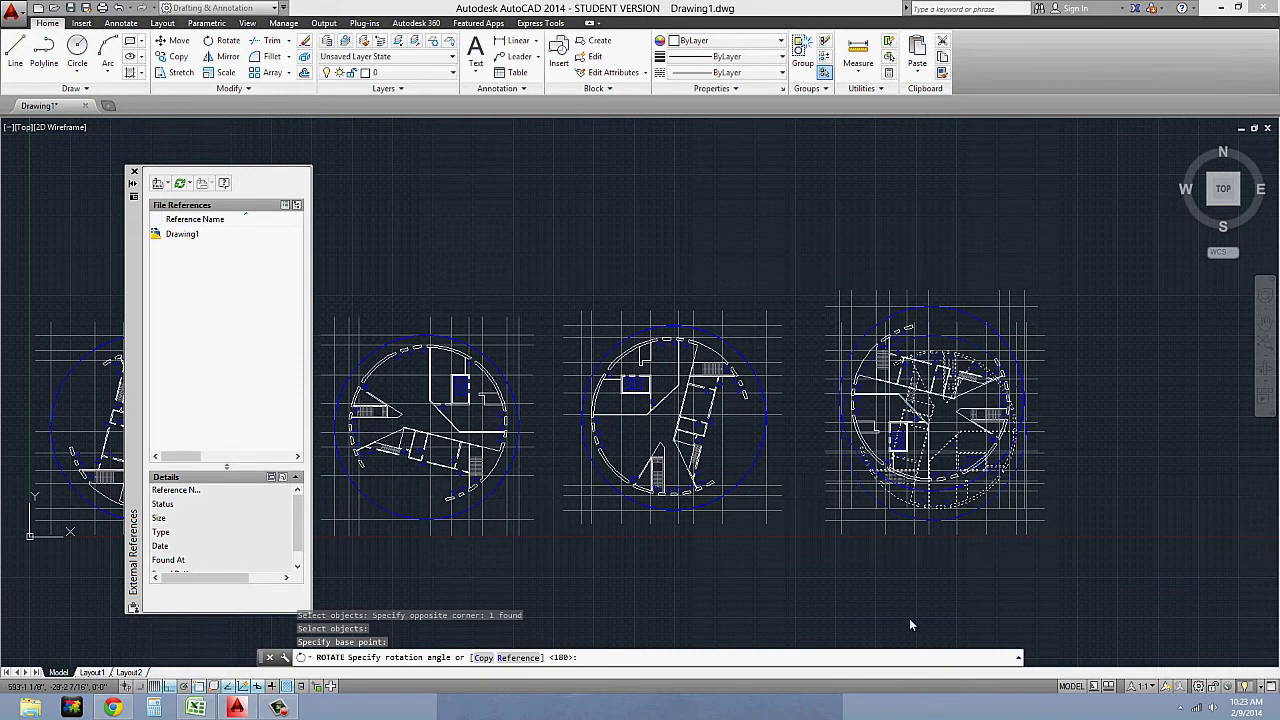
{"action": "key", "text": "Escape"}
Compare the orientation of the original floor plan with its three rotated copies.
{"action": "middle_click_drag", "start_coordinate": [795, 437], "coordinate": [1128, 398]}
{"action": "scroll", "coordinate": [855, 357], "scroll_direction": "down", "scroll_amount": 2}
{"action": "middle_click_drag", "start_coordinate": [826, 357], "coordinate": [727, 365]}
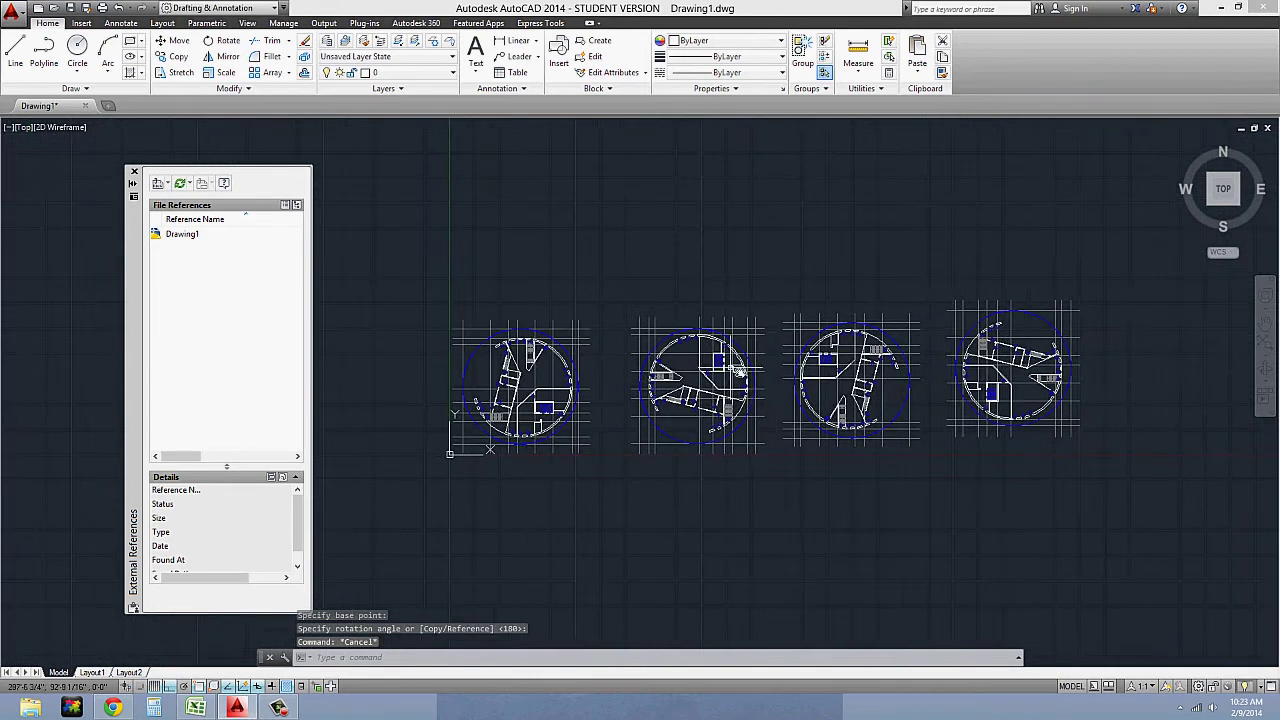
{"action": "key", "text": "Escape"}
{"action": "scroll", "coordinate": [466, 357], "scroll_direction": "up", "scroll_amount": 4}
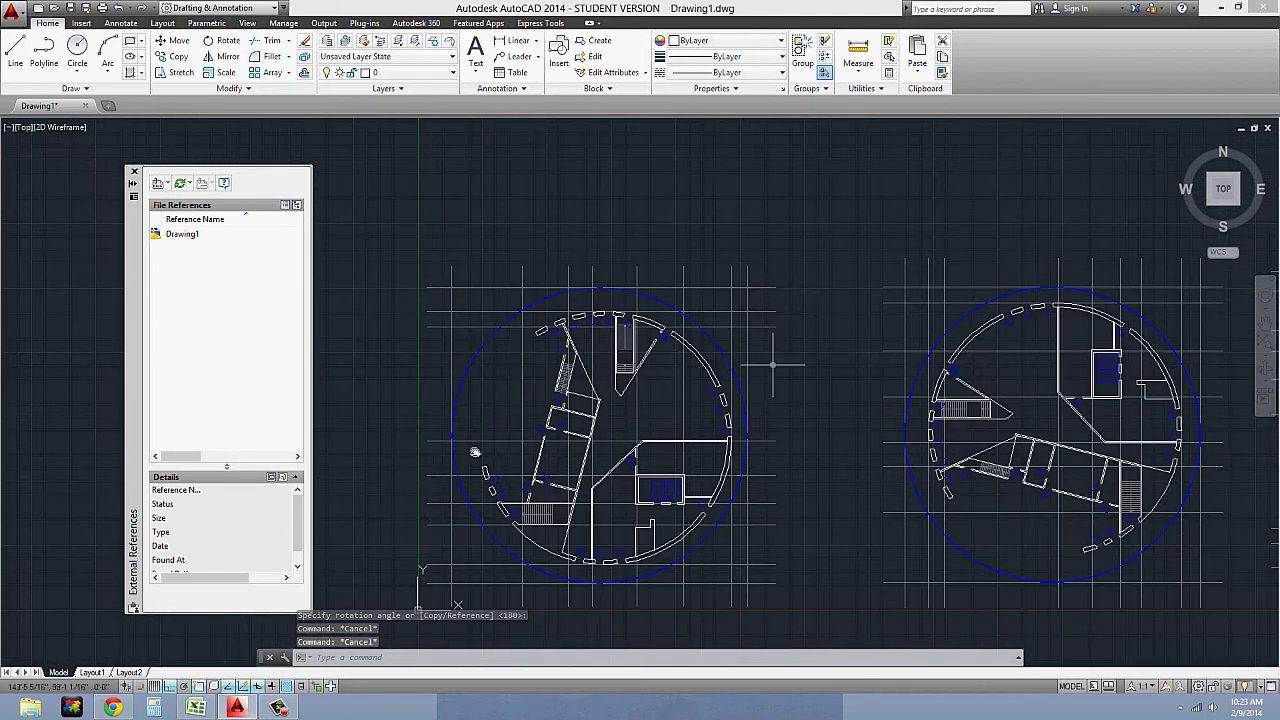
{"action": "scroll", "coordinate": [690, 392], "scroll_direction": "down", "scroll_amount": 2}
{"action": "middle_click_drag", "start_coordinate": [763, 381], "coordinate": [691, 376]}
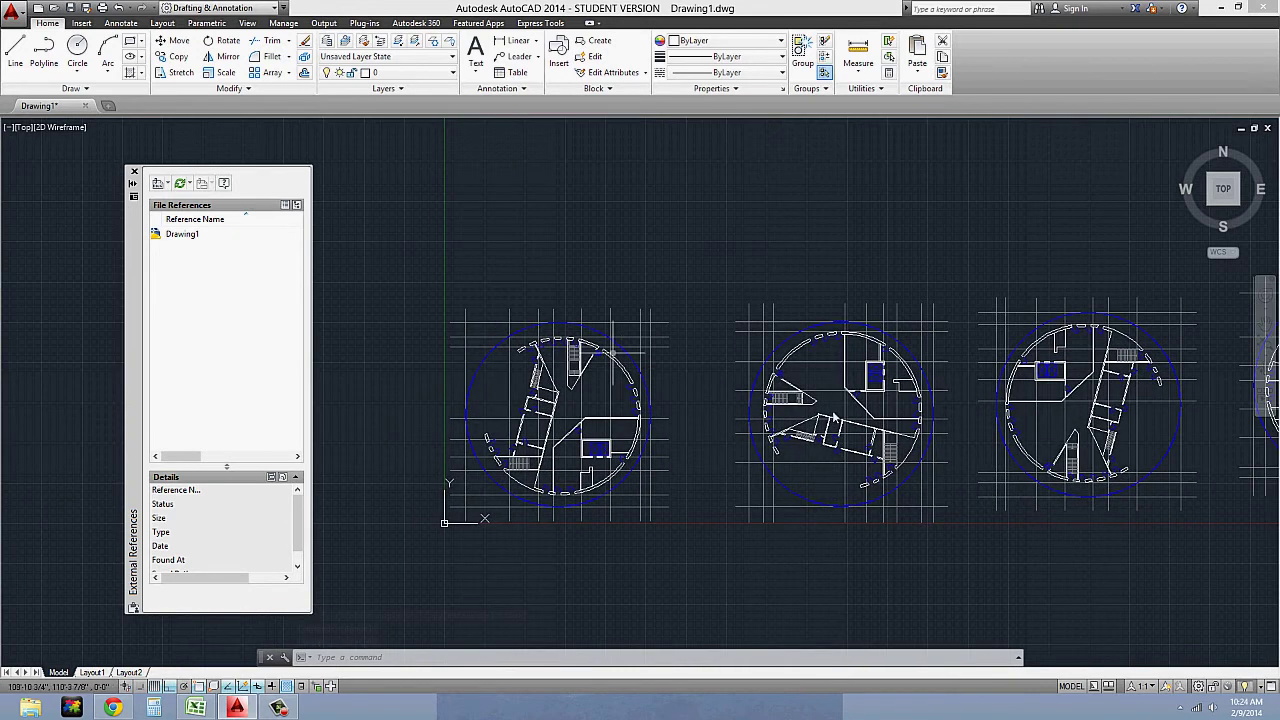
{"action": "scroll", "coordinate": [549, 385], "scroll_direction": "up", "scroll_amount": 2}
{"action": "middle_click_drag", "start_coordinate": [1015, 505], "coordinate": [820, 467]}
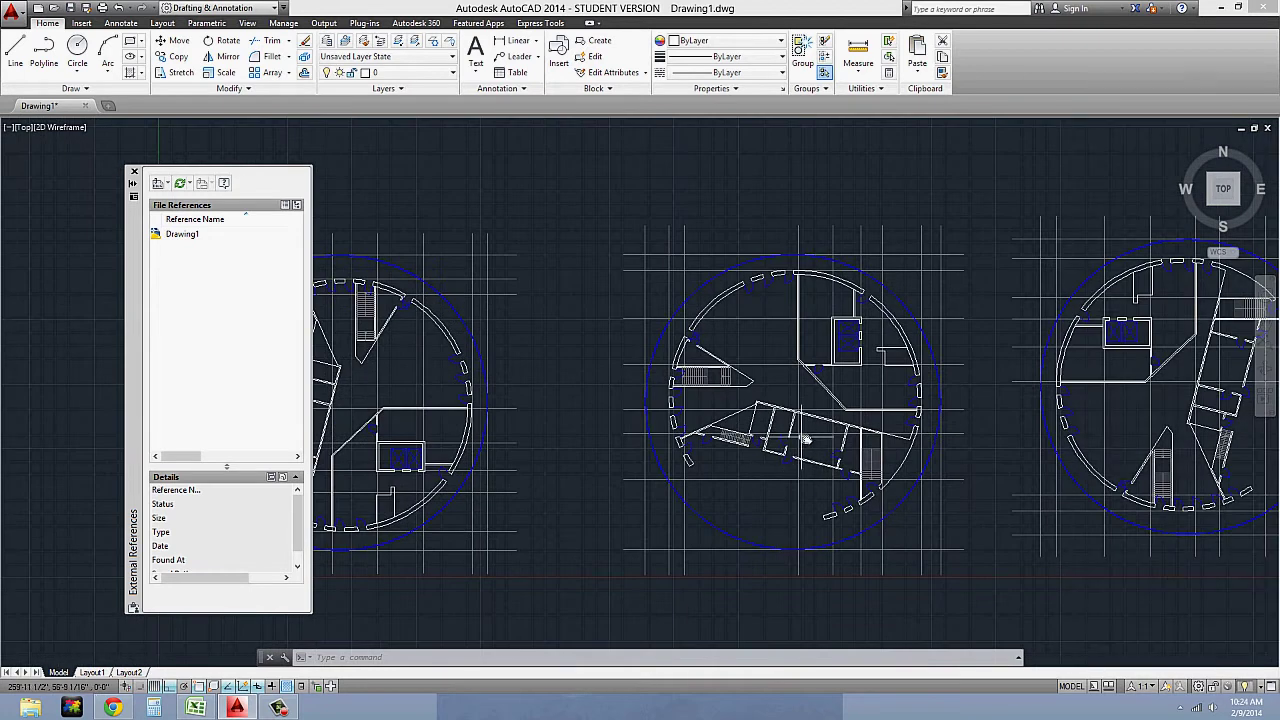
{"action": "scroll", "coordinate": [815, 445], "scroll_direction": "up", "scroll_amount": 2}
{"action": "scroll", "coordinate": [869, 427], "scroll_direction": "down", "scroll_amount": 4}
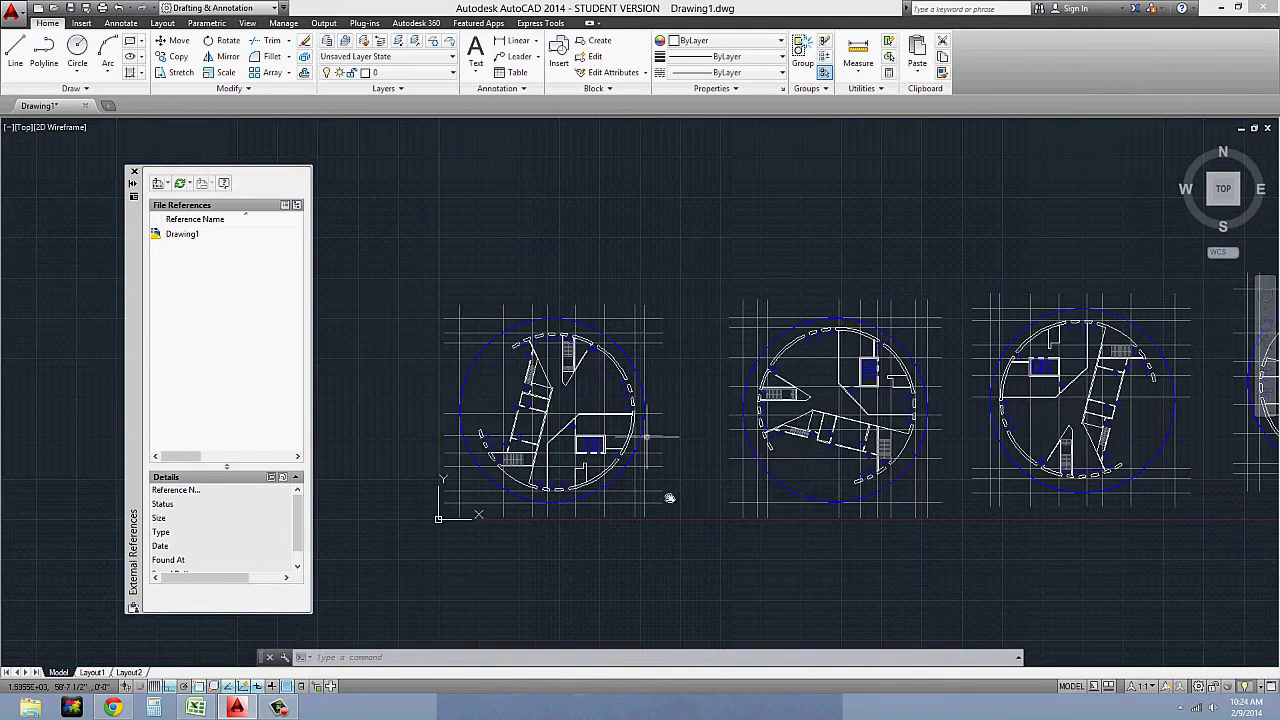
Erase the original floor plan and the third and fourth plans, keeping only the copy rotated 90°.
{"action": "key", "text": "Escape"}
{"action": "key", "text": "Escape"}
{"action": "left_click", "coordinate": [689, 530]}
{"action": "left_click", "coordinate": [597, 446]}
{"action": "type", "text": "e"}
{"action": "key", "text": "Return"}
{"action": "middle_click_drag", "start_coordinate": [897, 470], "coordinate": [674, 463]}
{"action": "left_click", "coordinate": [1175, 548]}
{"action": "left_click", "coordinate": [829, 384]}
{"action": "type", "text": "e"}
{"action": "key", "text": "Return"}
Draw a horizontal construction line across the plan, just below the angled block of rooms.
{"action": "scroll", "coordinate": [564, 443], "scroll_direction": "up", "scroll_amount": 10}
{"action": "scroll", "coordinate": [697, 369], "scroll_direction": "down", "scroll_amount": 6}
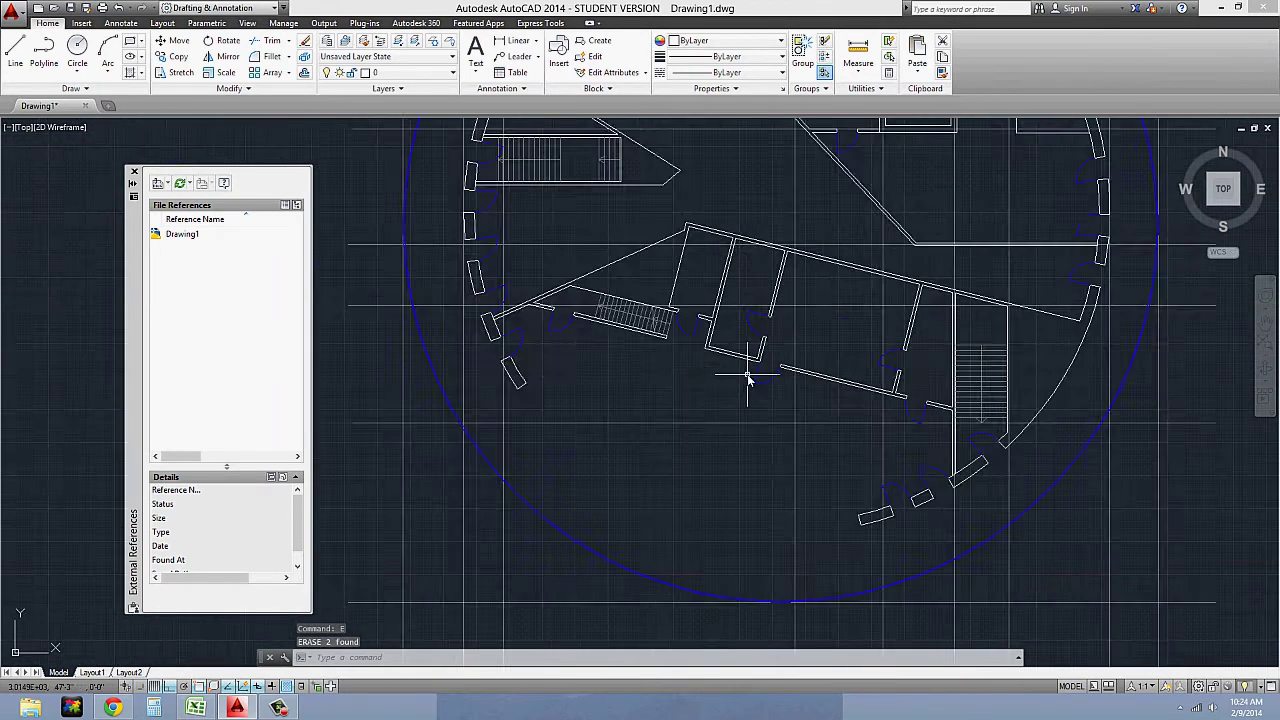
{"action": "key", "text": "Escape"}
{"action": "key", "text": "Escape"}
{"action": "type", "text": "xl"}
{"action": "key", "text": "Return"}
{"action": "type", "text": "h"}
{"action": "key", "text": "Return"}
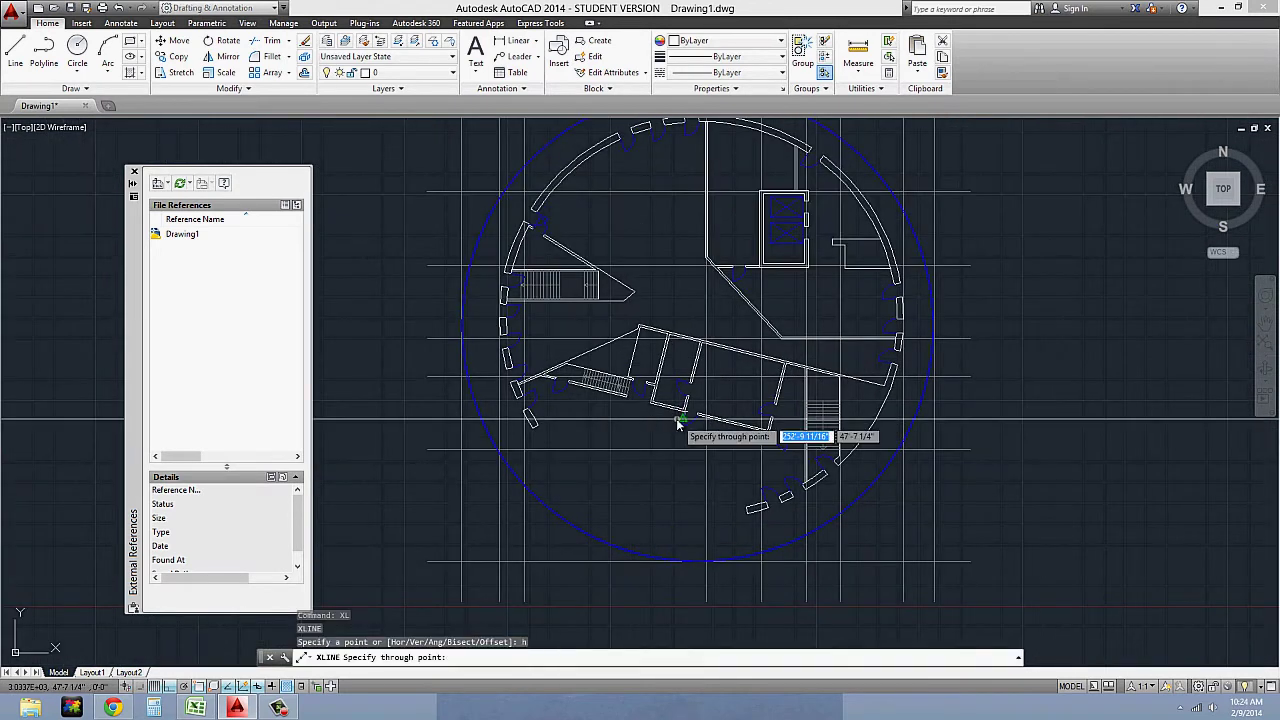
{"action": "left_click", "coordinate": [638, 432]}
{"action": "key", "text": "Escape"}
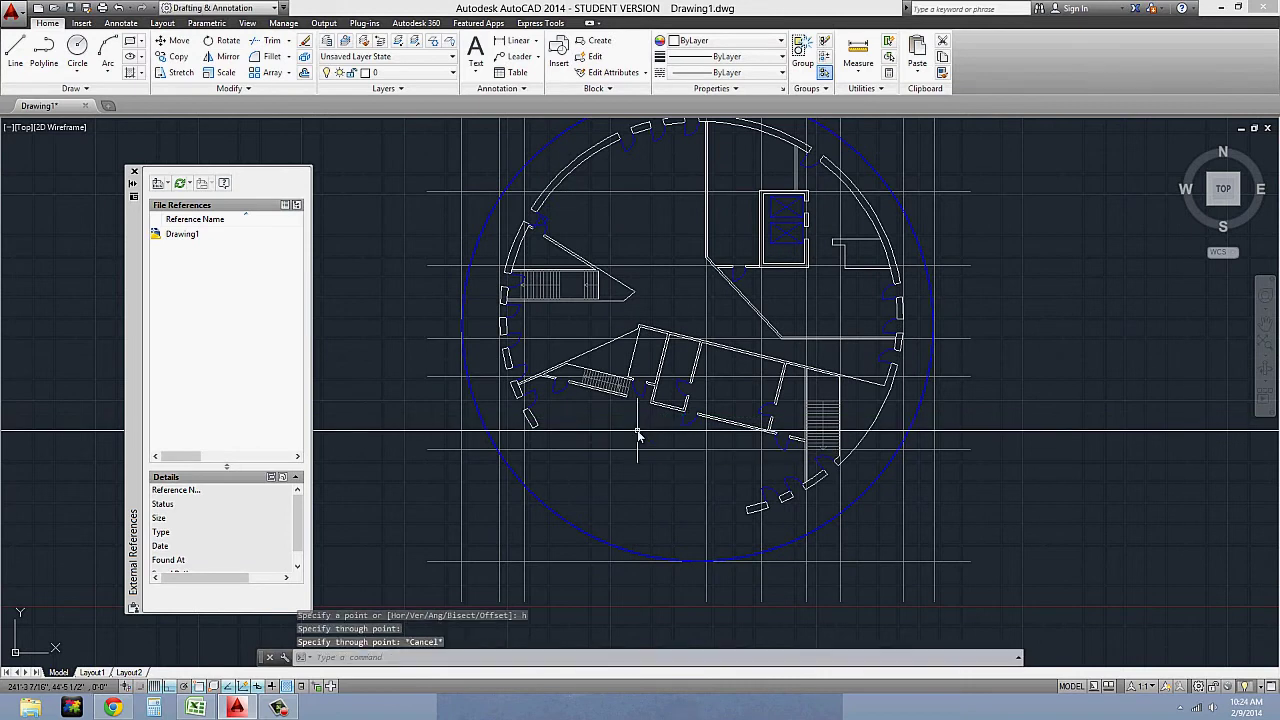
Rotate the floor plan by reference, using the angled wall below the small staircase, so that this wall lies horizontal.
{"action": "type", "text": "ro"}
{"action": "key", "text": "Return"}
{"action": "left_click", "coordinate": [632, 393]}
{"action": "key", "text": "Return"}
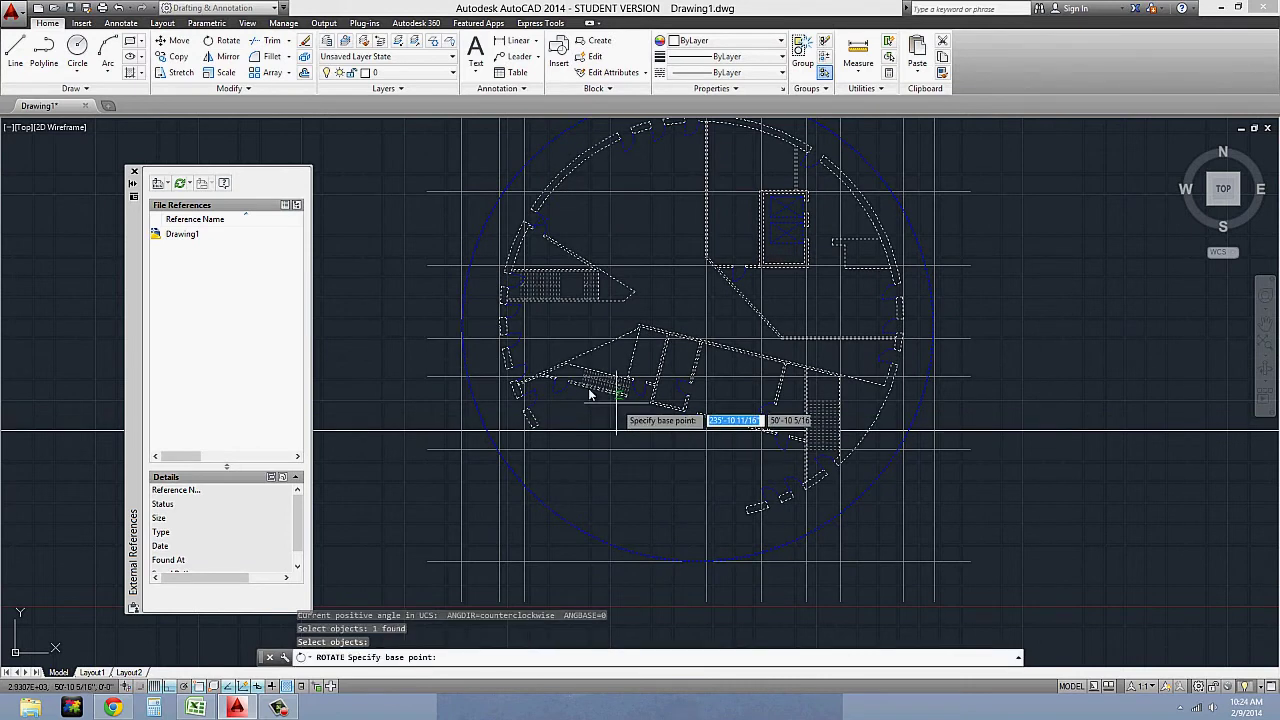
{"action": "scroll", "coordinate": [590, 397], "scroll_direction": "up", "scroll_amount": 5}
{"action": "left_click", "coordinate": [595, 385]}
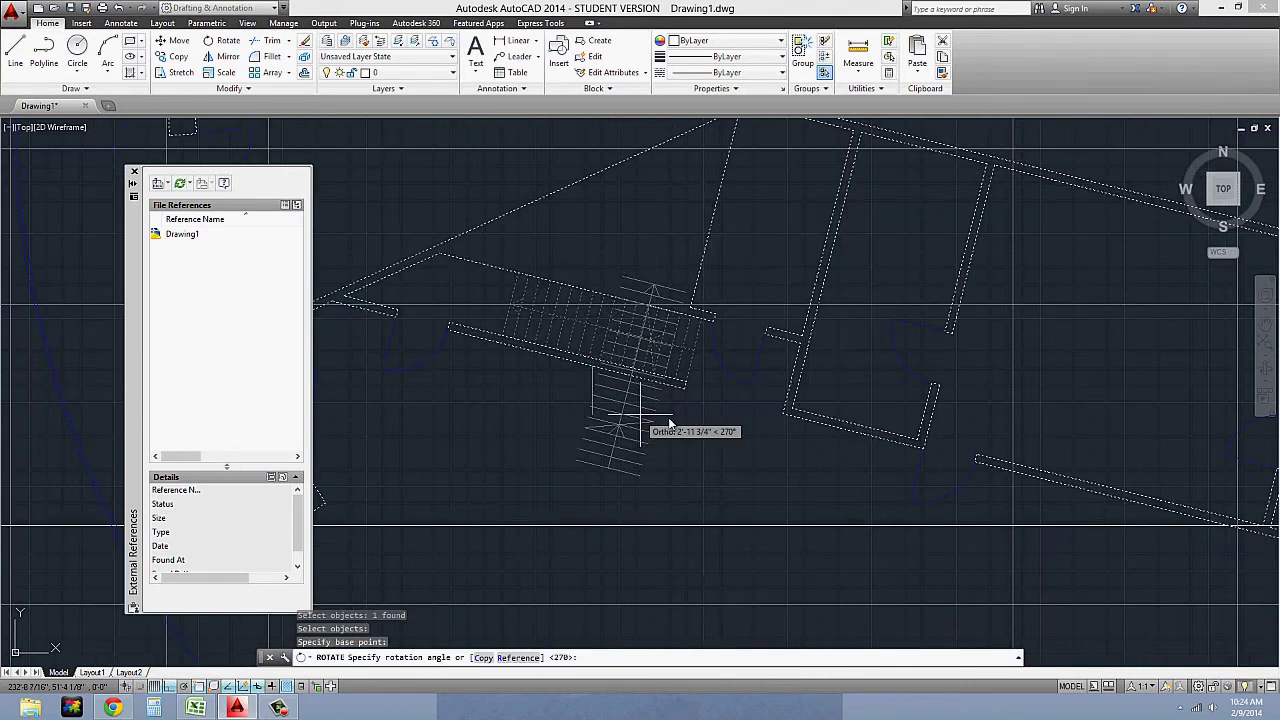
{"action": "type", "text": "r"}
{"action": "key", "text": "Return"}
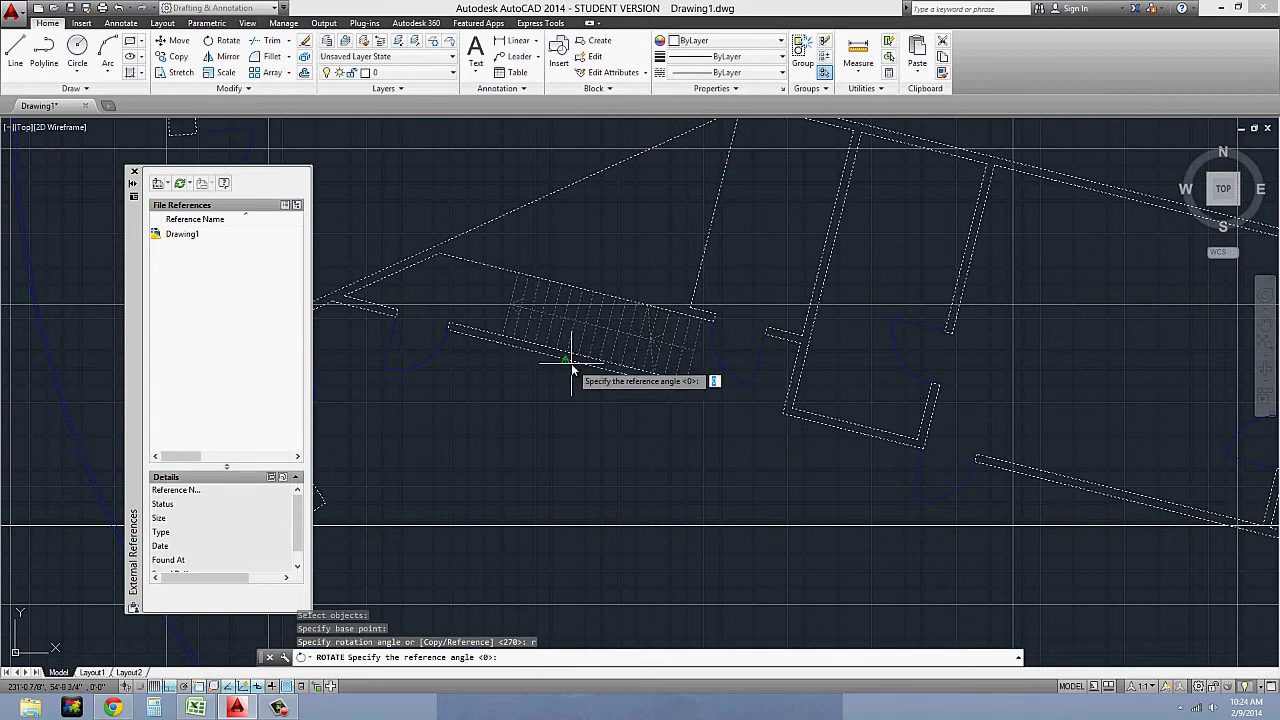
{"action": "left_click", "coordinate": [678, 406]}
{"action": "left_click", "coordinate": [686, 390]}
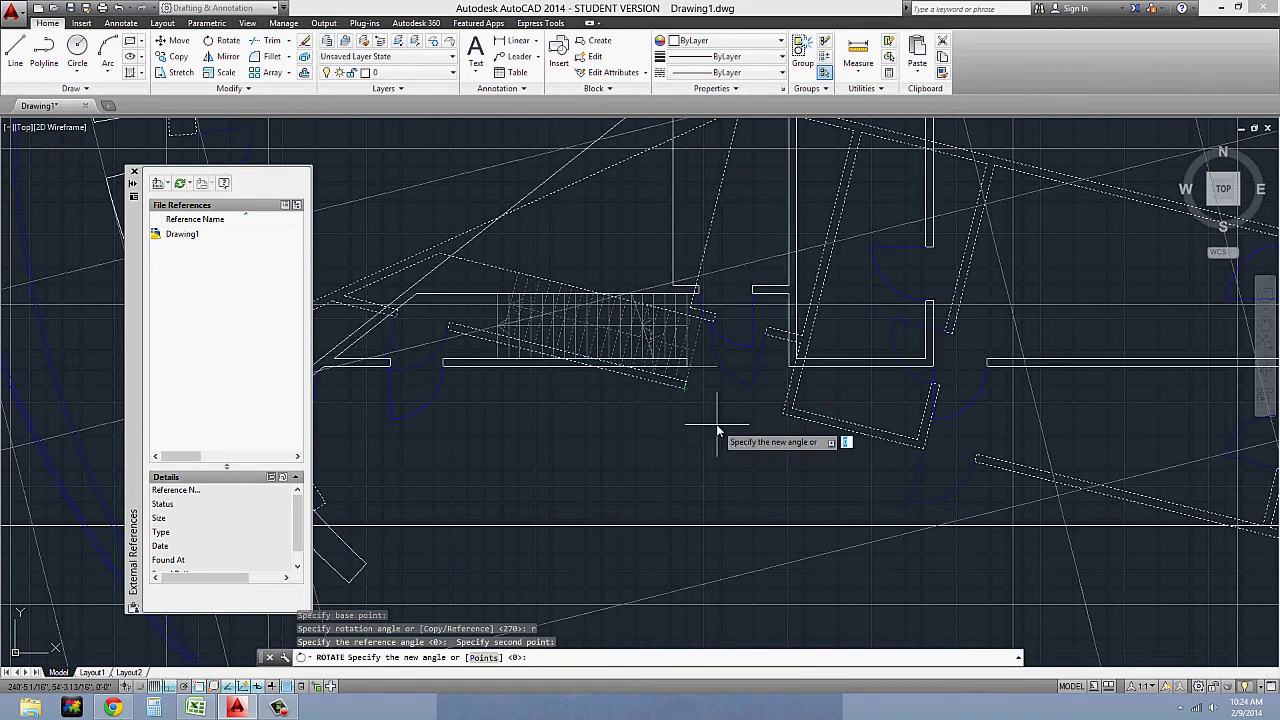
{"action": "left_click", "coordinate": [720, 408]}
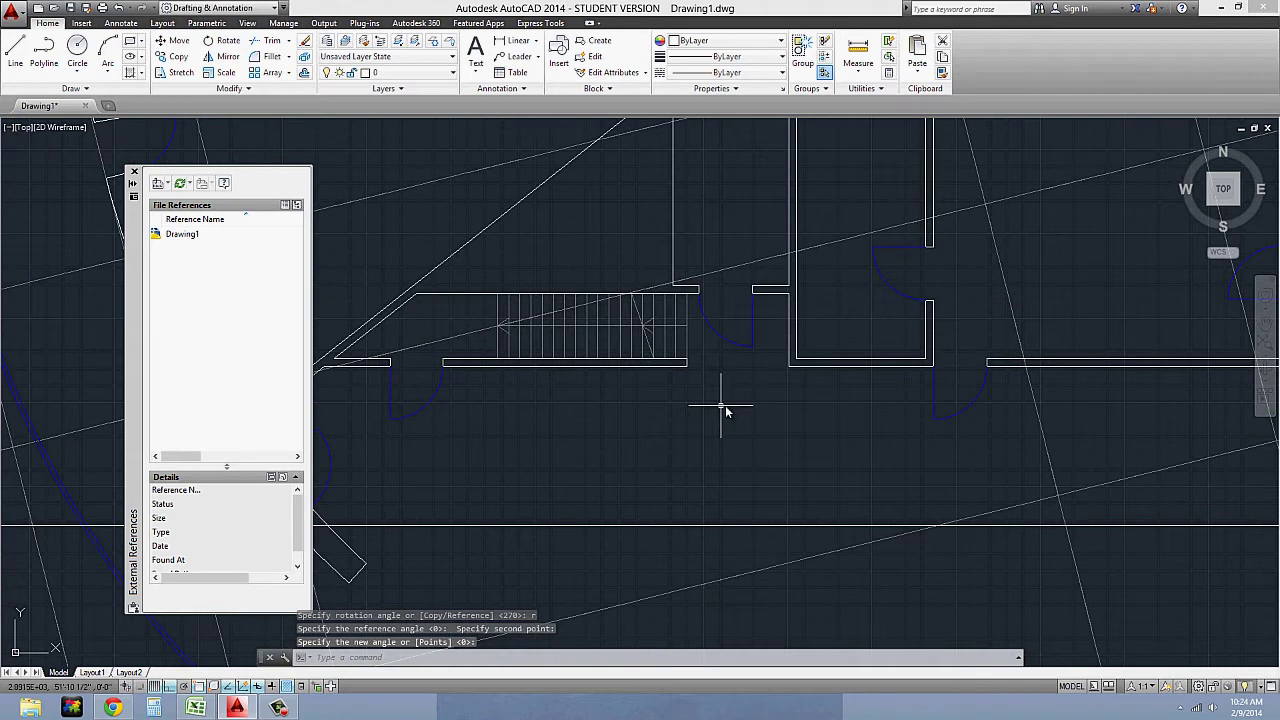
Move the floor plan straight down so the lower edge of the staircase wall sits on the horizontal construction line.
{"action": "scroll", "coordinate": [726, 410], "scroll_direction": "down", "scroll_amount": 3}
{"action": "type", "text": "m"}
{"action": "key", "text": "Return"}
{"action": "left_click", "coordinate": [779, 396]}
{"action": "left_click", "coordinate": [743, 376]}
{"action": "key", "text": "Return"}
{"action": "scroll", "coordinate": [700, 412], "scroll_direction": "up", "scroll_amount": 6}
{"action": "left_click", "coordinate": [712, 338]}
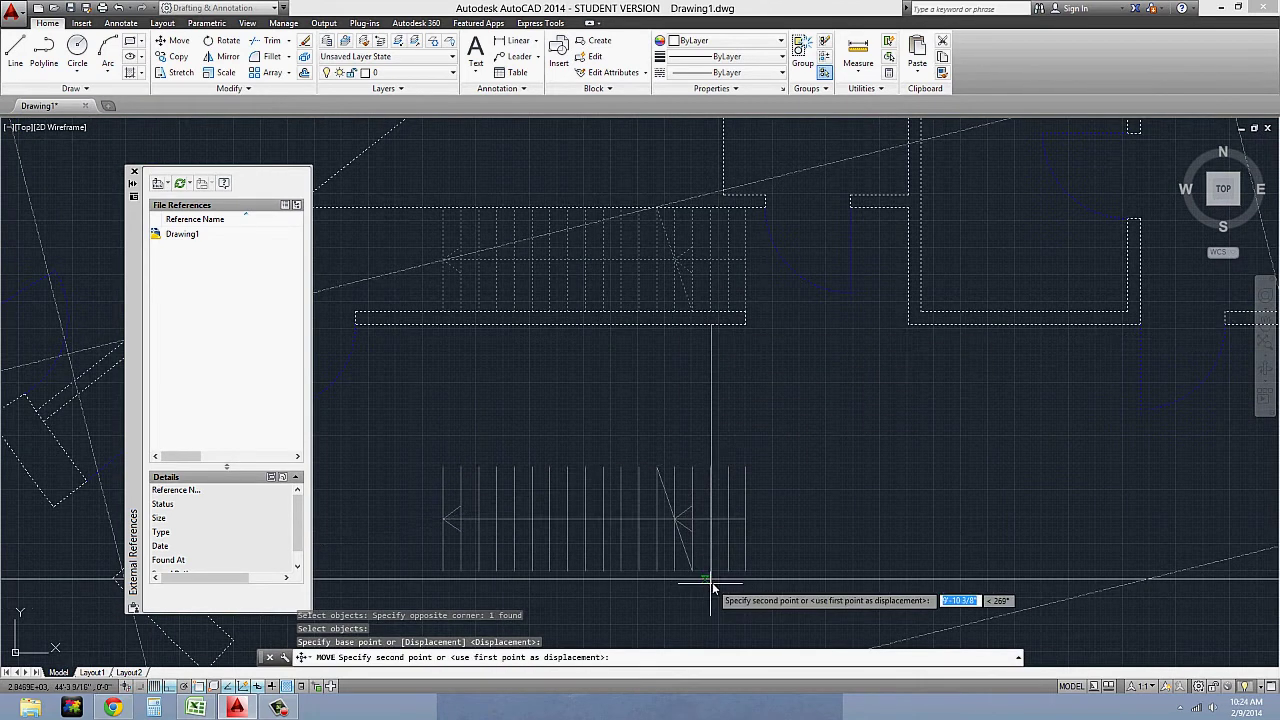
{"action": "left_click", "coordinate": [714, 577]}
{"action": "scroll", "coordinate": [714, 577], "scroll_direction": "down", "scroll_amount": 8}
{"action": "key", "text": "Escape"}
{"action": "key", "text": "Escape"}
Check the wall's alignment with the horizontal construction line and erase the construction line.
{"action": "scroll", "coordinate": [805, 508], "scroll_direction": "up", "scroll_amount": 5}
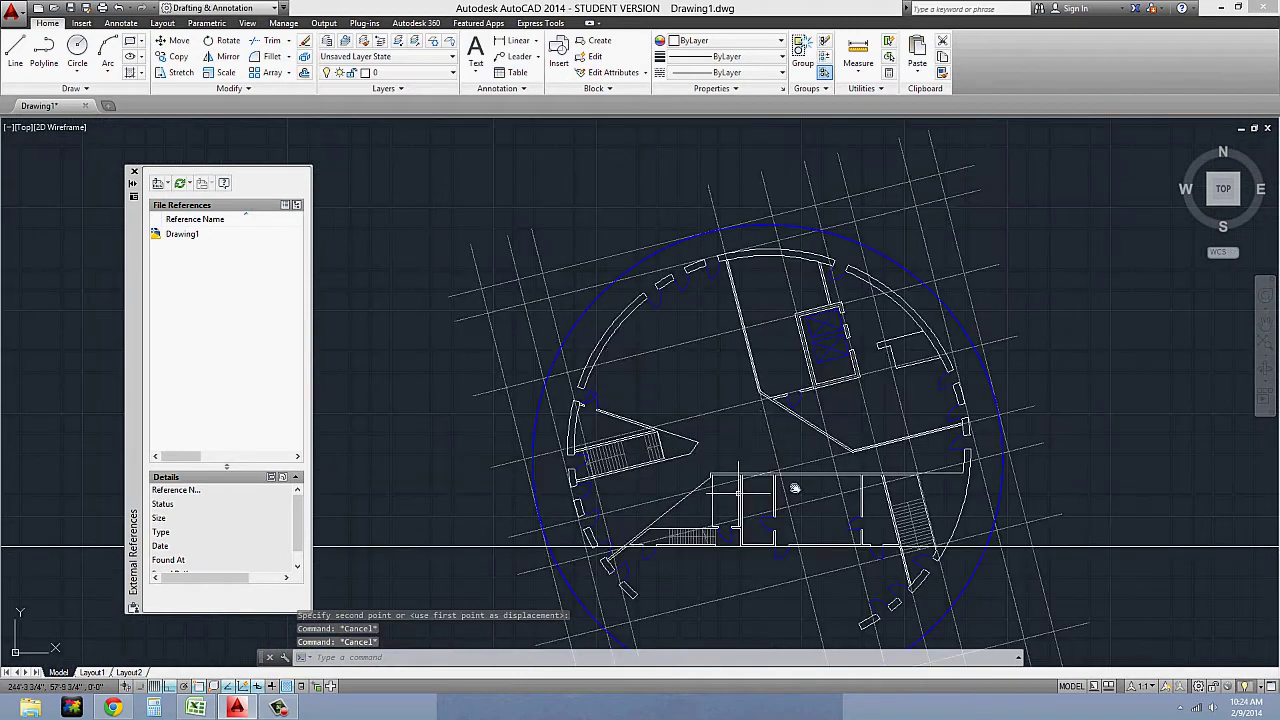
{"action": "scroll", "coordinate": [650, 350], "scroll_direction": "down", "scroll_amount": 2}
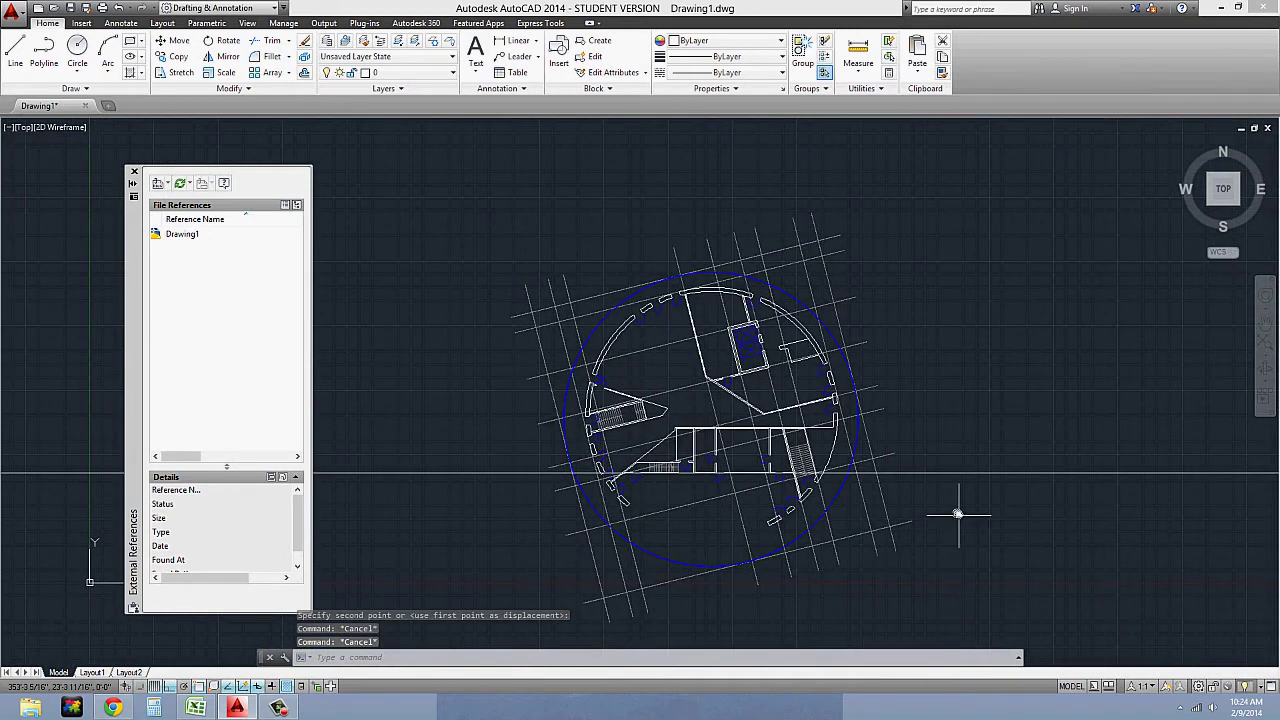
{"action": "left_click", "coordinate": [948, 447]}
{"action": "scroll", "coordinate": [740, 462], "scroll_direction": "up", "scroll_amount": 5}
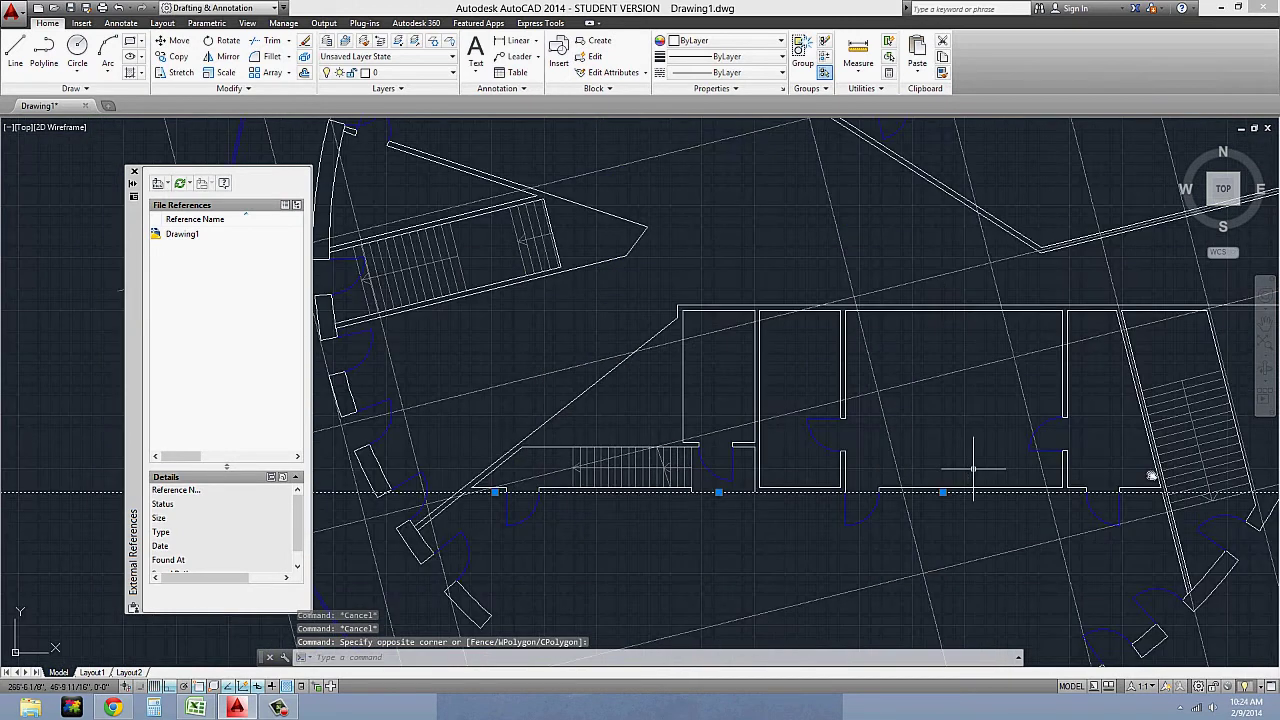
{"action": "scroll", "coordinate": [751, 465], "scroll_direction": "down", "scroll_amount": 3}
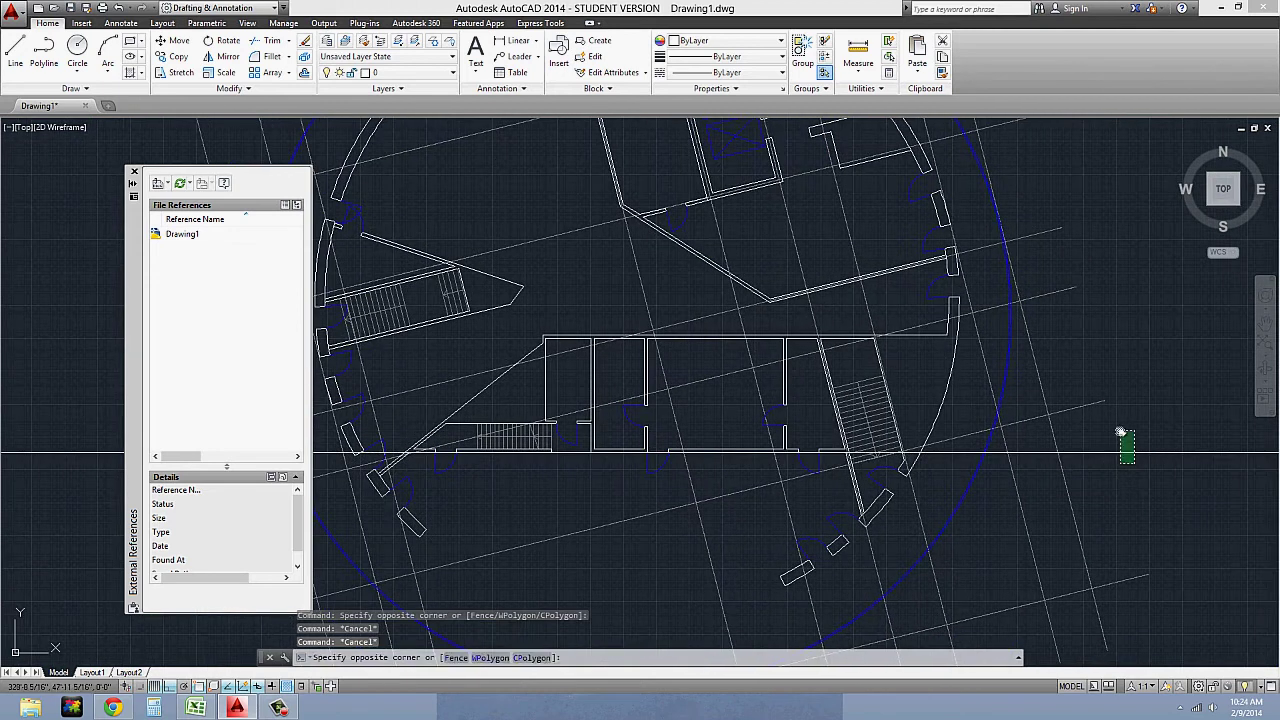
{"action": "type", "text": "e"}
{"action": "key", "text": "Return"}
Examine the rotated floor plan, its horizontal room block and its tilted grid lines.
{"action": "scroll", "coordinate": [1114, 430], "scroll_direction": "down", "scroll_amount": 2}
{"action": "scroll", "coordinate": [1031, 429], "scroll_direction": "down", "scroll_amount": 2}
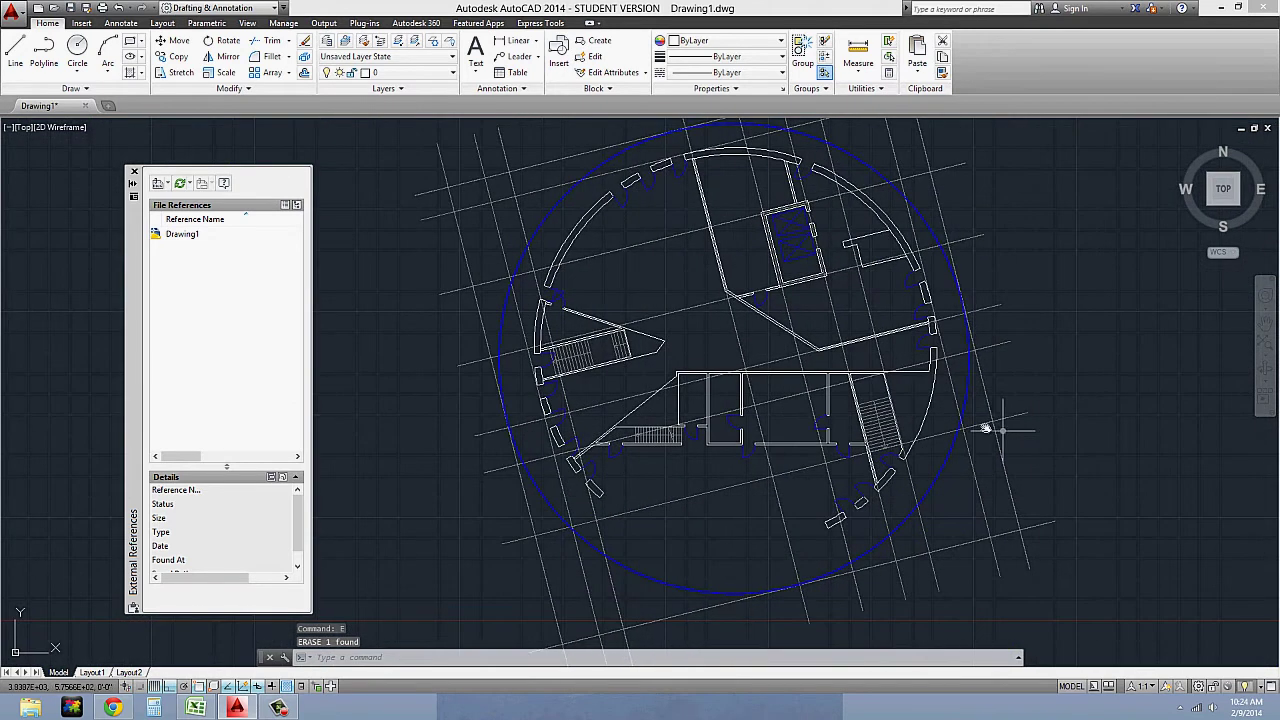
{"action": "scroll", "coordinate": [900, 430], "scroll_direction": "down", "scroll_amount": 2}
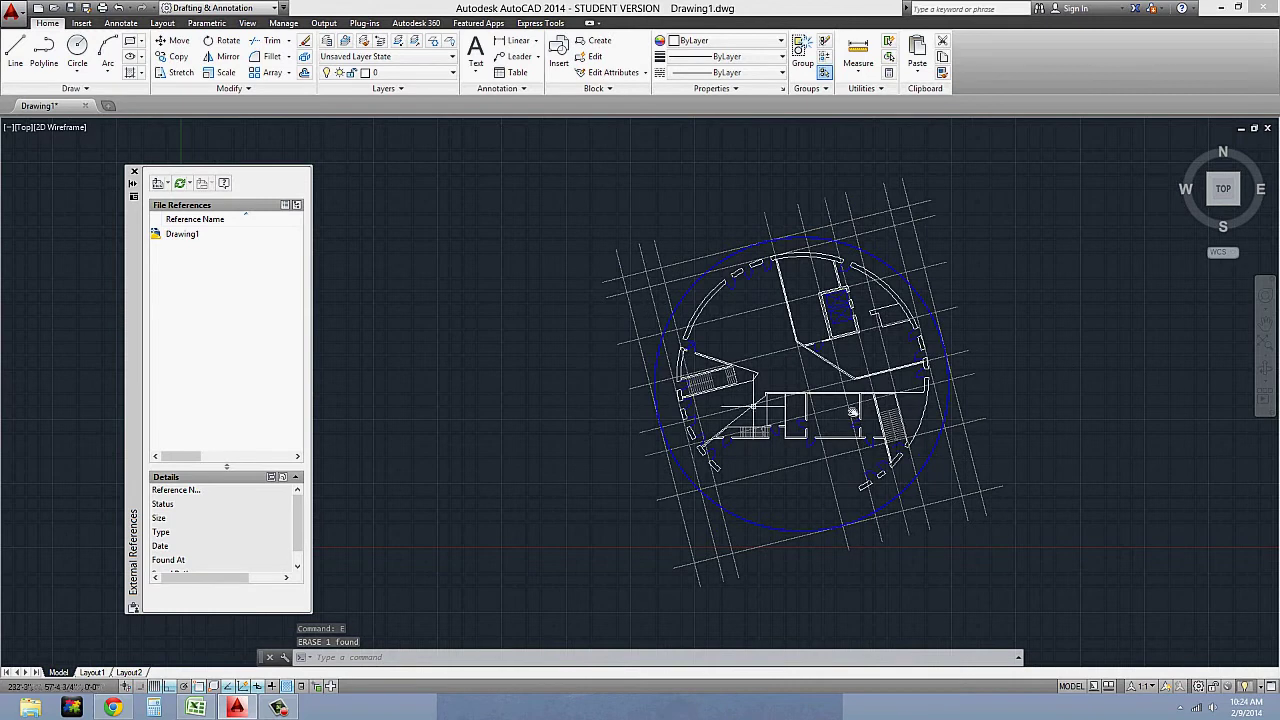
{"action": "scroll", "coordinate": [790, 417], "scroll_direction": "up", "scroll_amount": 2}
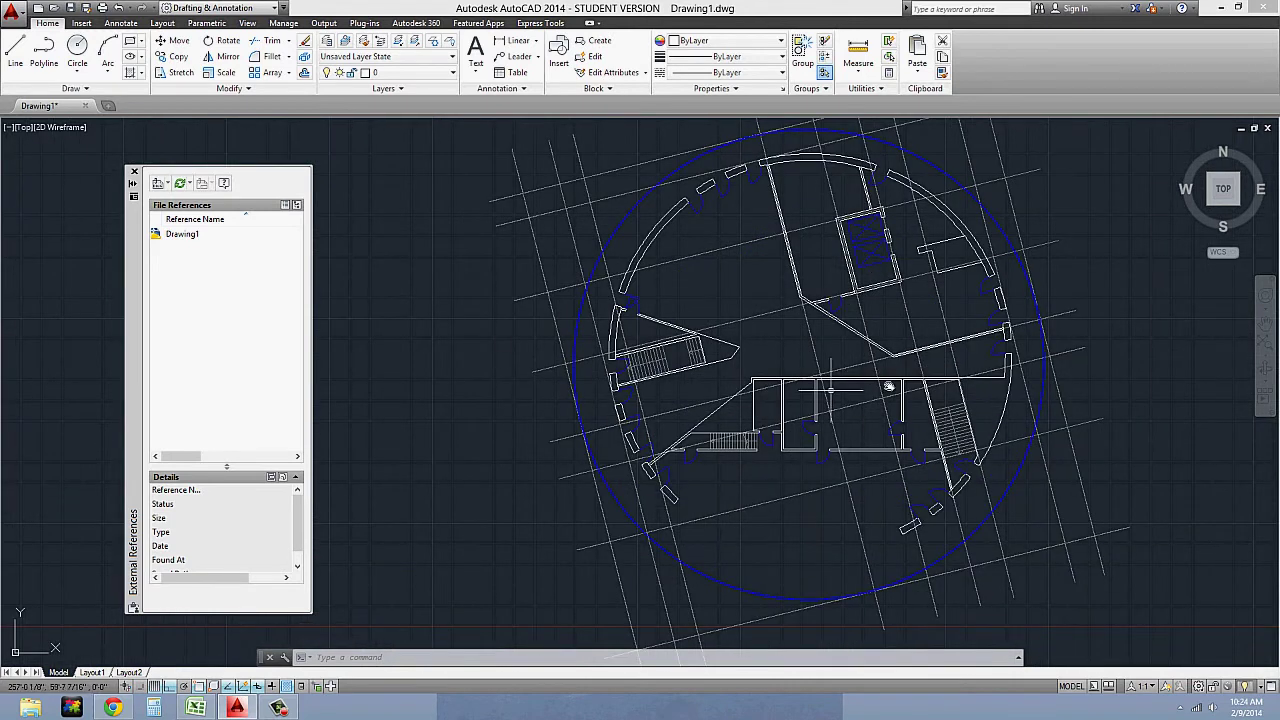
{"action": "scroll", "coordinate": [830, 388], "scroll_direction": "down", "scroll_amount": 3}
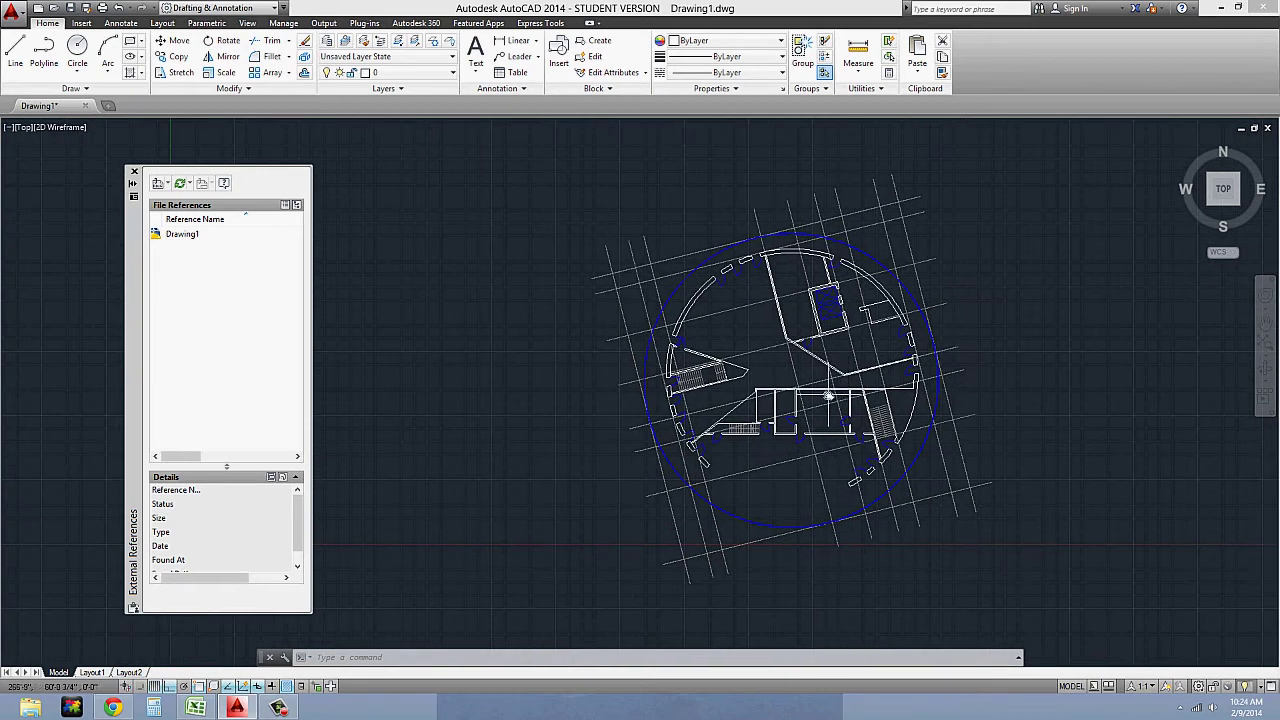
{"action": "middle_click_drag", "start_coordinate": [828, 397], "coordinate": [706, 432]}
{"action": "scroll", "coordinate": [703, 447], "scroll_direction": "up", "scroll_amount": 2}
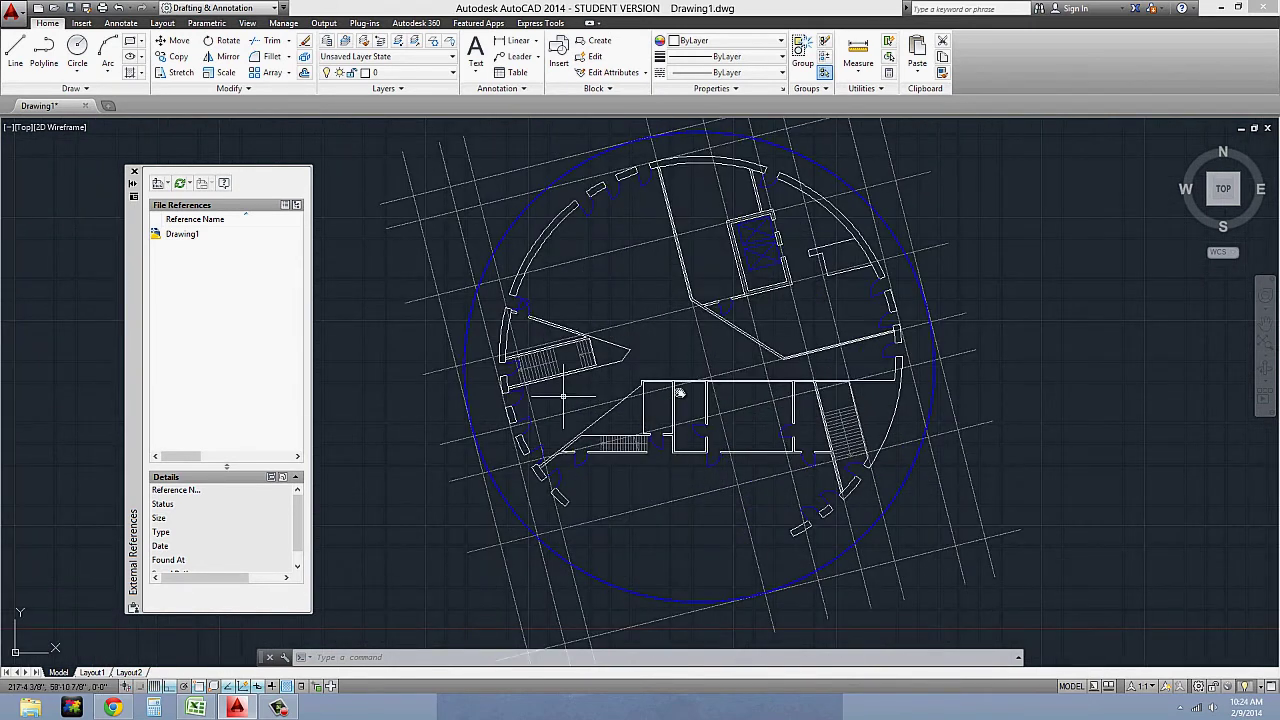
{"action": "middle_click_drag", "start_coordinate": [875, 422], "coordinate": [884, 365]}
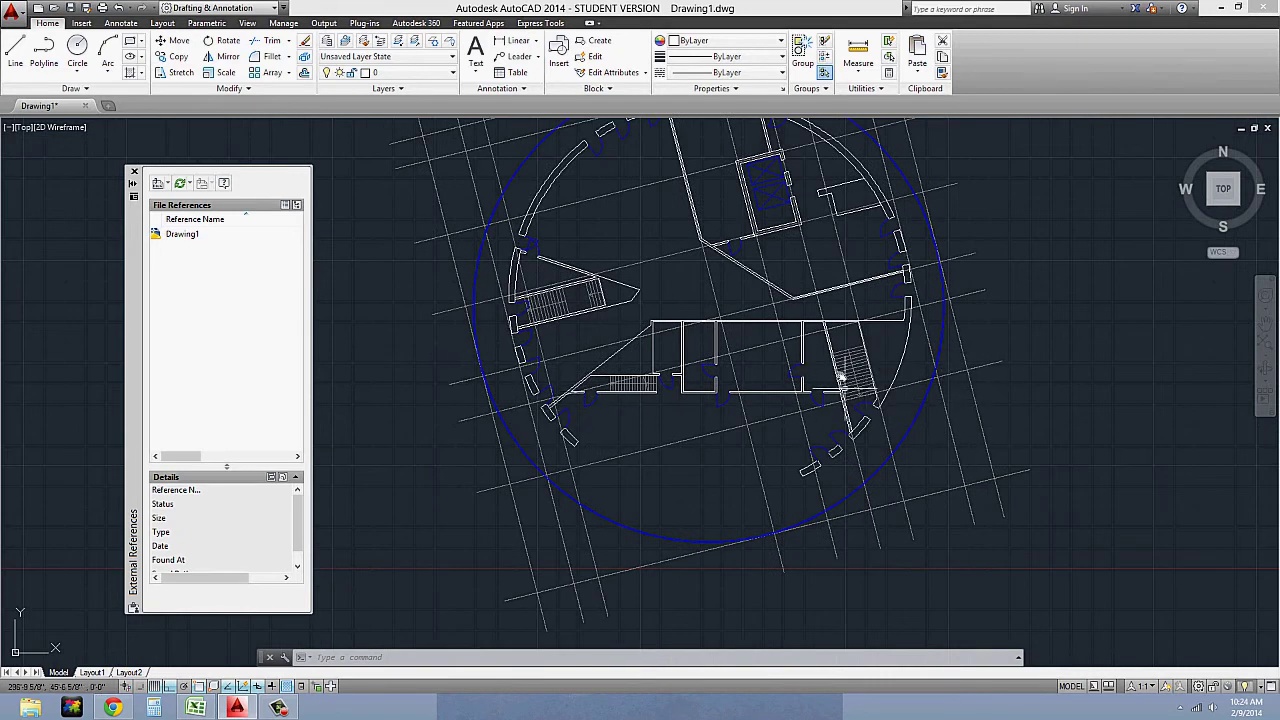
{"action": "middle_click_drag", "start_coordinate": [782, 365], "coordinate": [750, 372]}
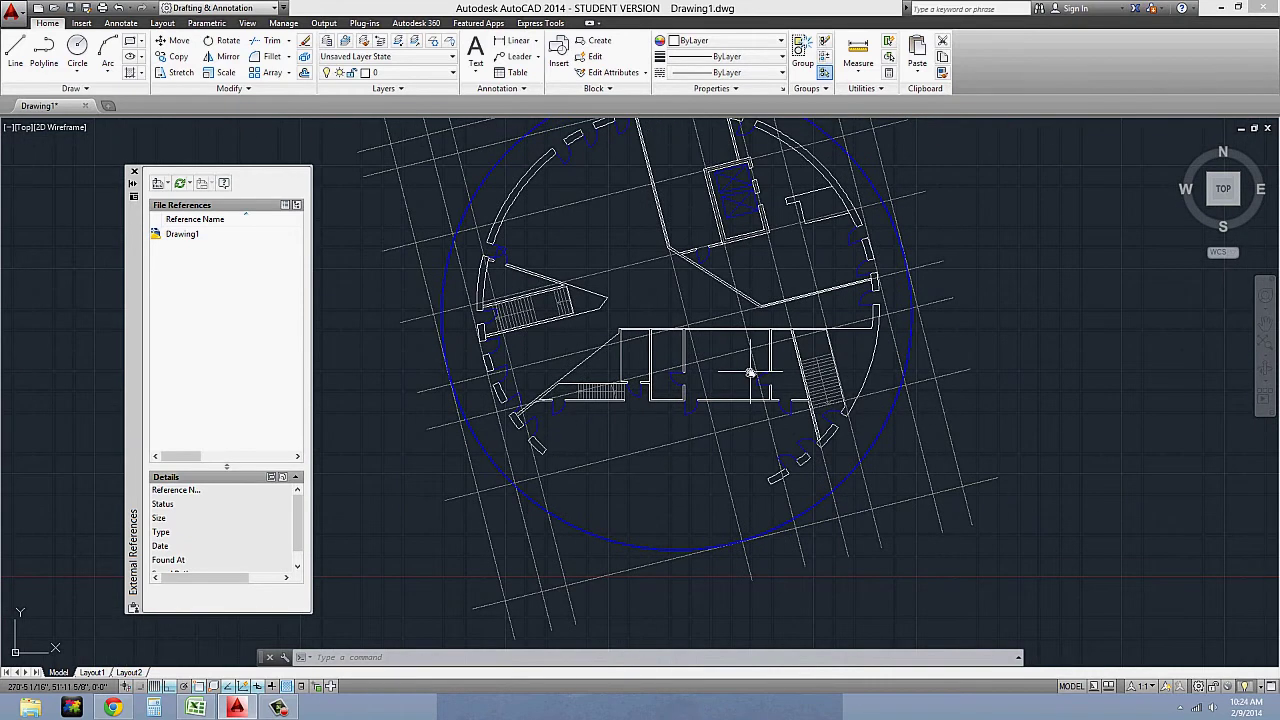
{"action": "scroll", "coordinate": [751, 372], "scroll_direction": "down", "scroll_amount": 2}
{"action": "middle_click_drag", "start_coordinate": [770, 355], "coordinate": [577, 355]}
{"action": "scroll", "coordinate": [577, 355], "scroll_direction": "down", "scroll_amount": 2}
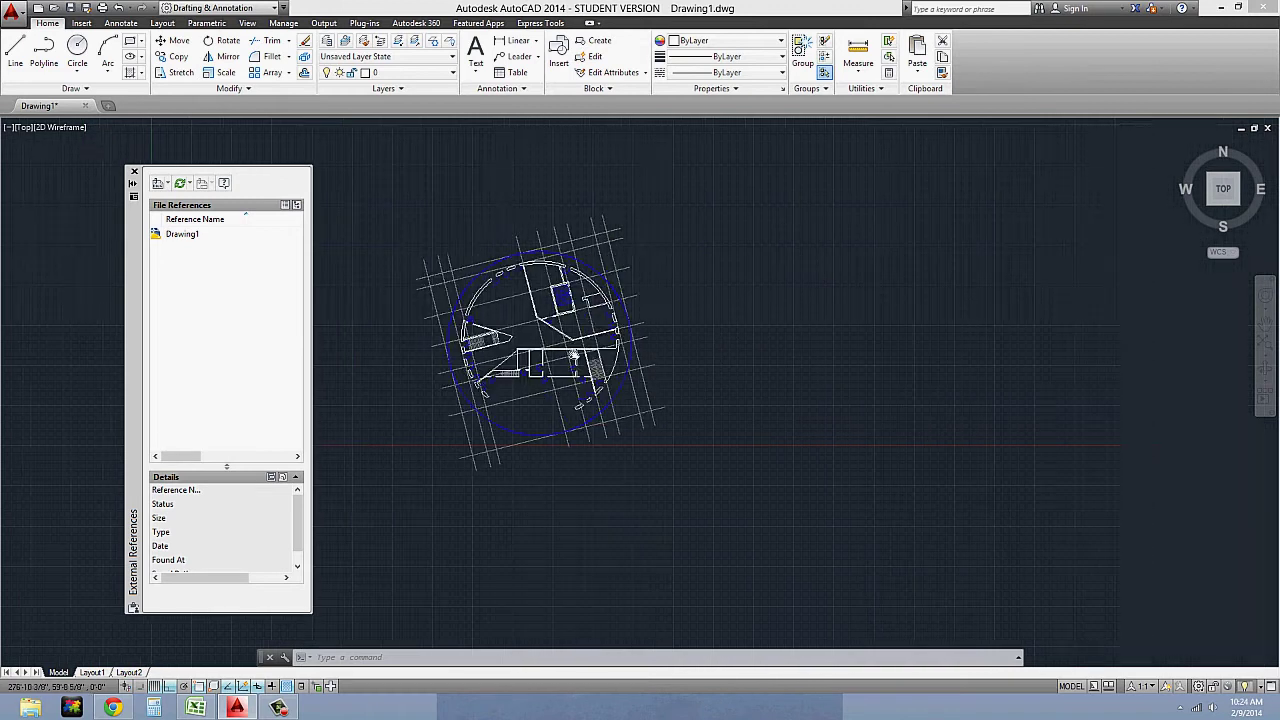
Copy the floor plan twice to the right so three plans stand side by side in a row.
{"action": "key", "text": "space"}
{"action": "left_click", "coordinate": [652, 237]}
{"action": "left_click", "coordinate": [546, 289]}
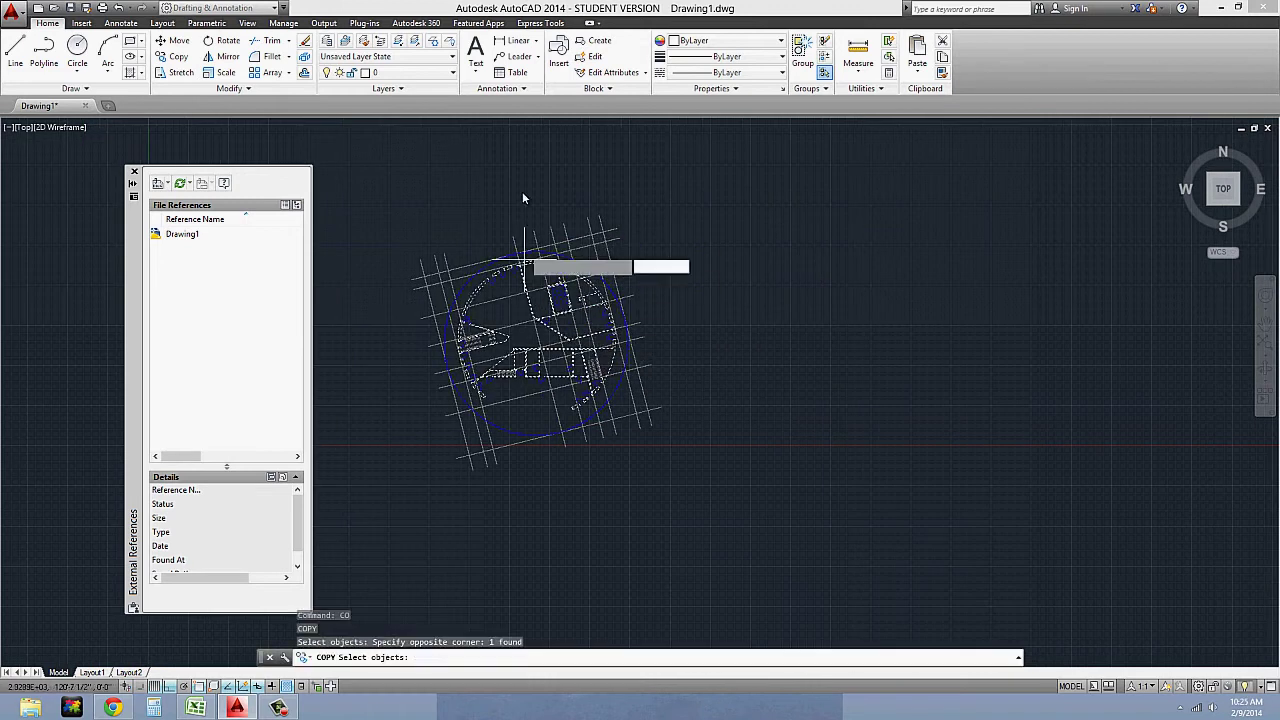
{"action": "key", "text": "space"}
{"action": "left_click", "coordinate": [521, 183]}
{"action": "left_click", "coordinate": [757, 190]}
{"action": "left_click", "coordinate": [988, 198]}
{"action": "key", "text": "Escape"}
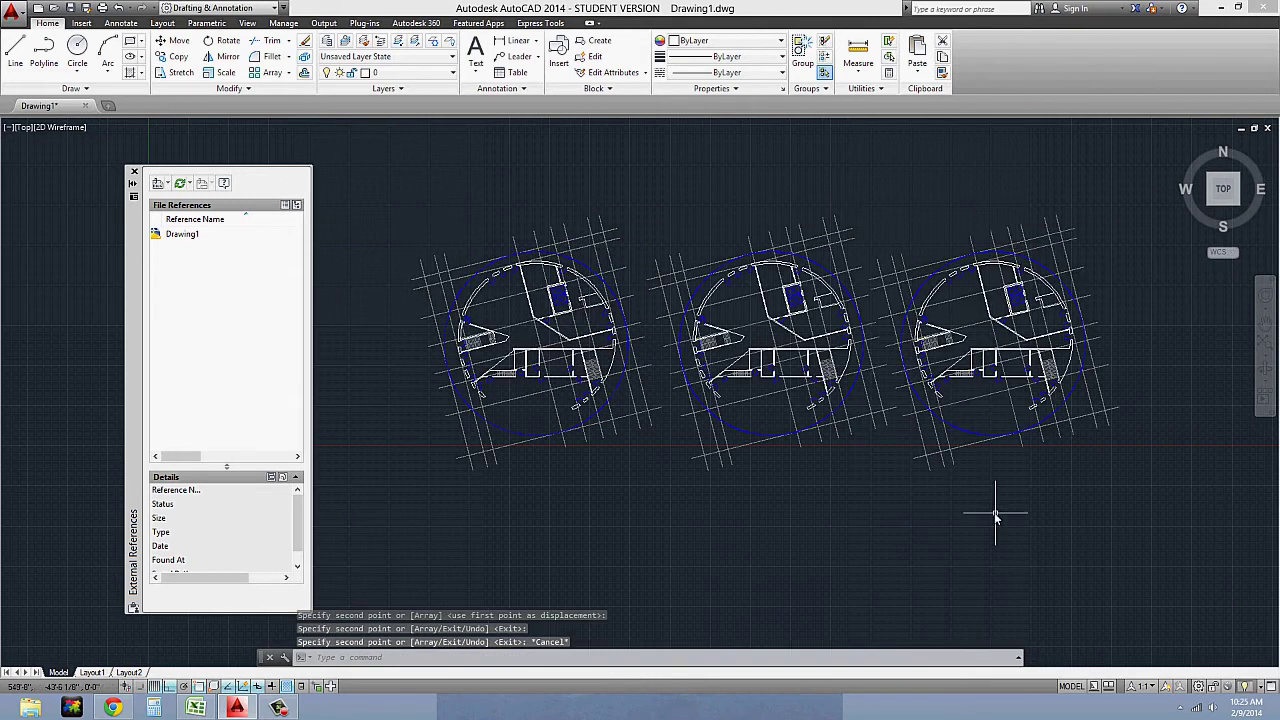
Erase the two copies of the floor plan, keeping only the original.
{"action": "scroll", "coordinate": [820, 440], "scroll_direction": "down", "scroll_amount": 2}
{"action": "scroll", "coordinate": [428, 307], "scroll_direction": "up", "scroll_amount": 2}
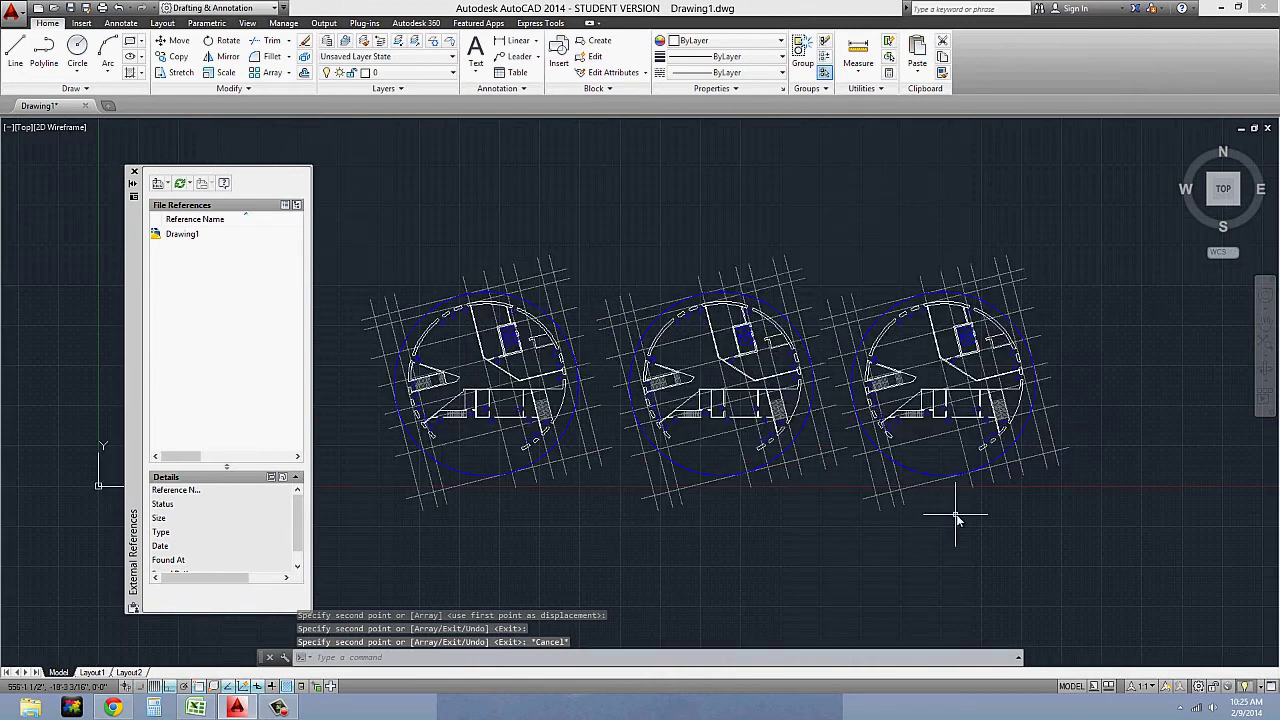
{"action": "left_click", "coordinate": [953, 515]}
{"action": "left_click", "coordinate": [736, 383]}
{"action": "type", "text": "e"}
{"action": "key", "text": "space"}
Clip the floor plan with XCLIP, using a new rectangular boundary that spans its full width around the horizontal room block.
{"action": "mouse_move", "coordinate": [712, 392]}
{"action": "middle_mouse_down"}
{"action": "mouse_move", "coordinate": [943, 426]}
{"action": "mouse_move", "coordinate": [972, 415]}
{"action": "middle_mouse_up"}
{"action": "scroll", "coordinate": [757, 420], "scroll_direction": "up", "scroll_amount": 4}
{"action": "middle_click_drag", "start_coordinate": [757, 420], "coordinate": [665, 362]}
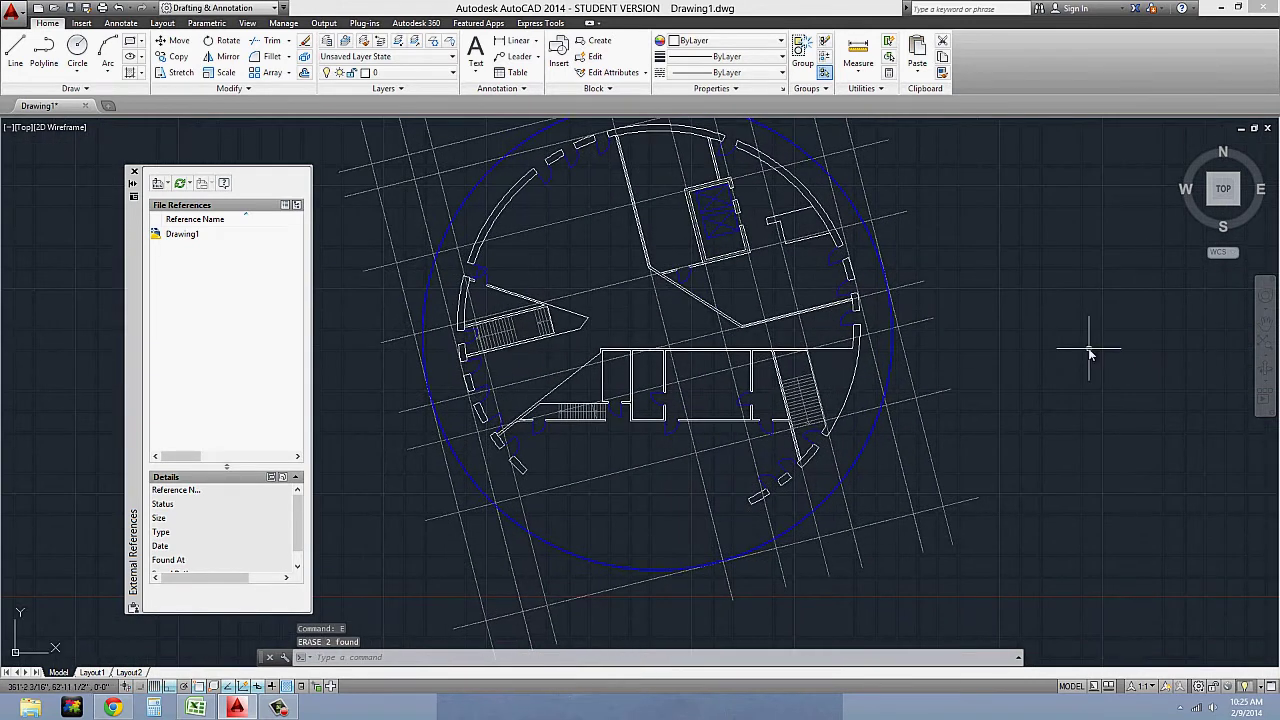
{"action": "type", "text": "xc"}
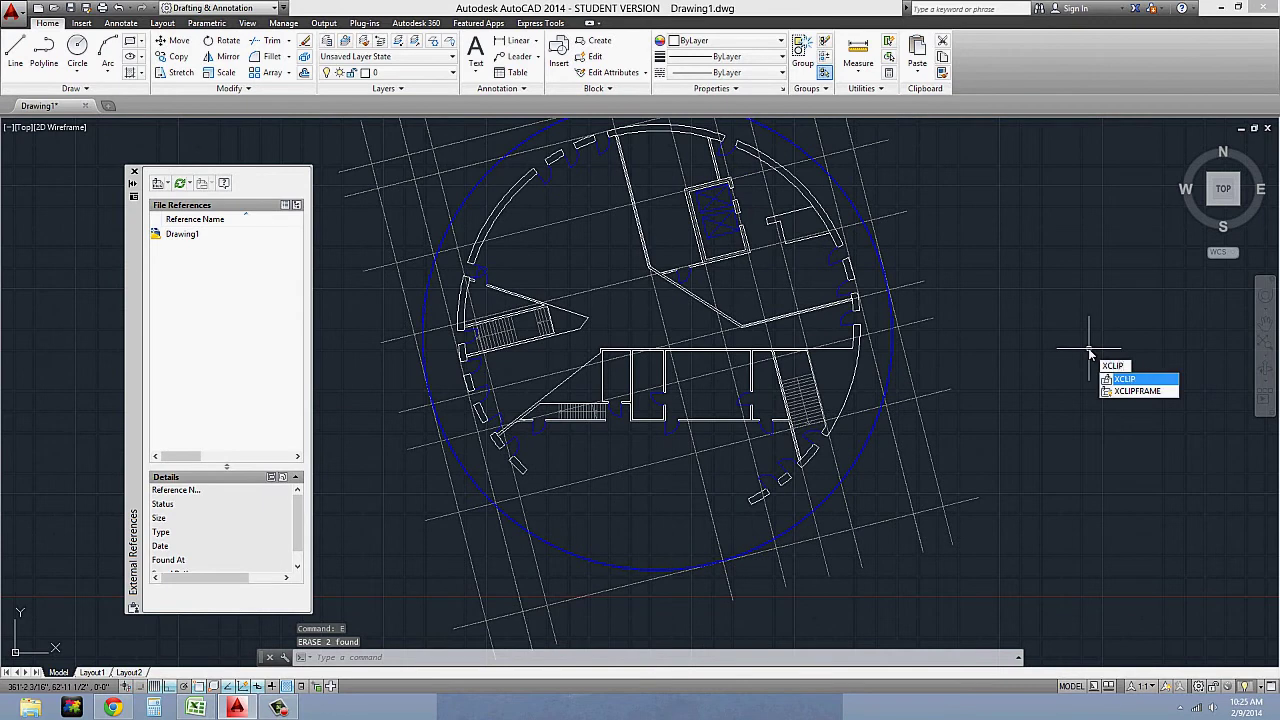
{"action": "key", "text": "Return"}
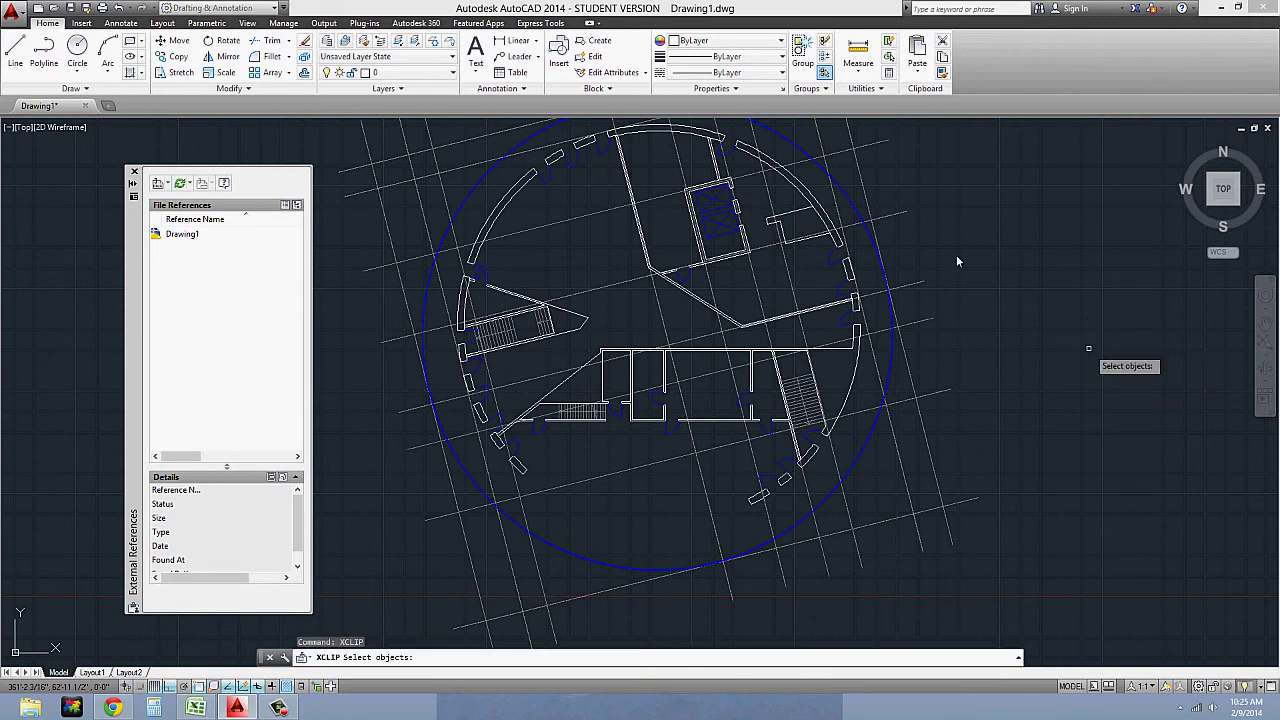
{"action": "left_click", "coordinate": [688, 300]}
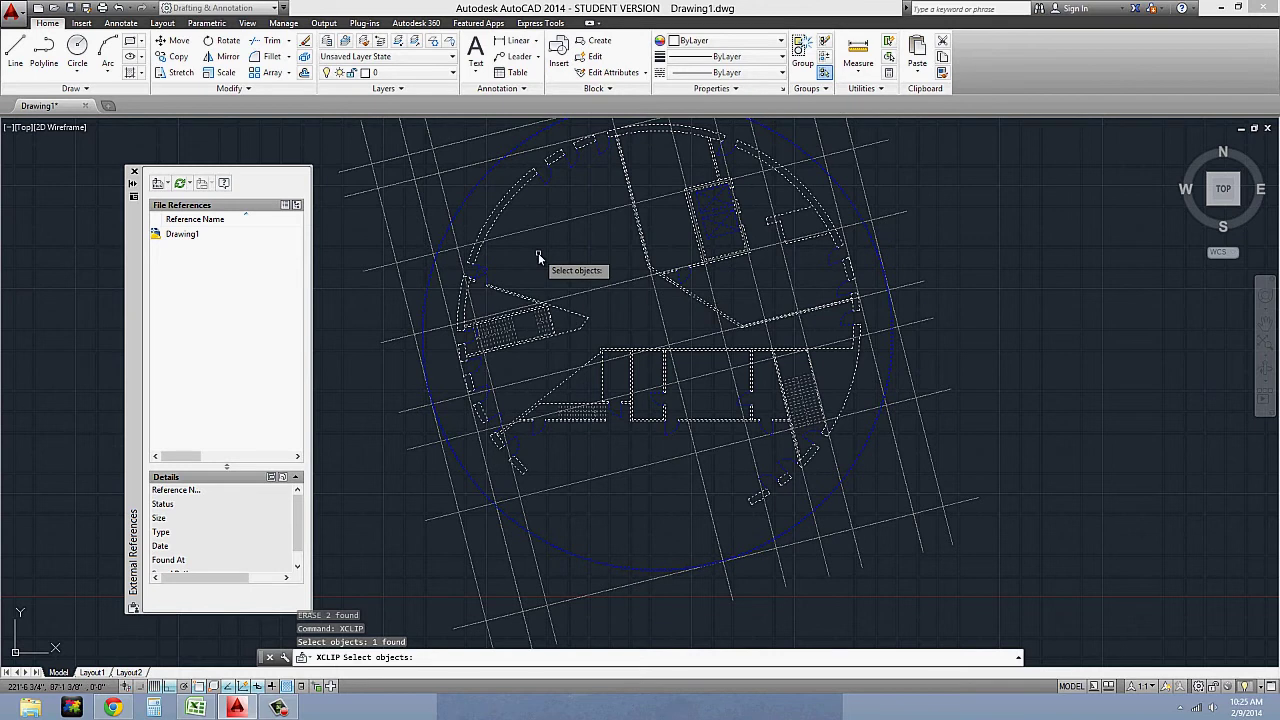
{"action": "key", "text": "Return"}
{"action": "key", "text": "Down"}
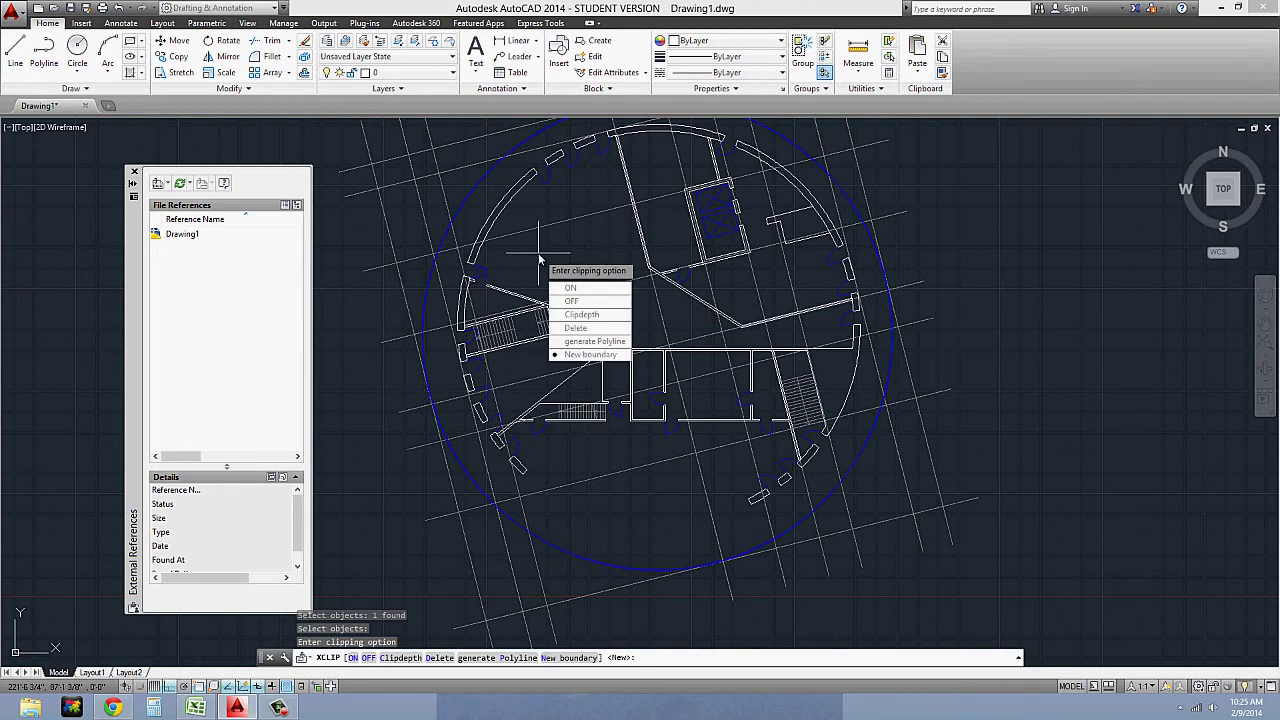
{"action": "left_click", "coordinate": [586, 365]}
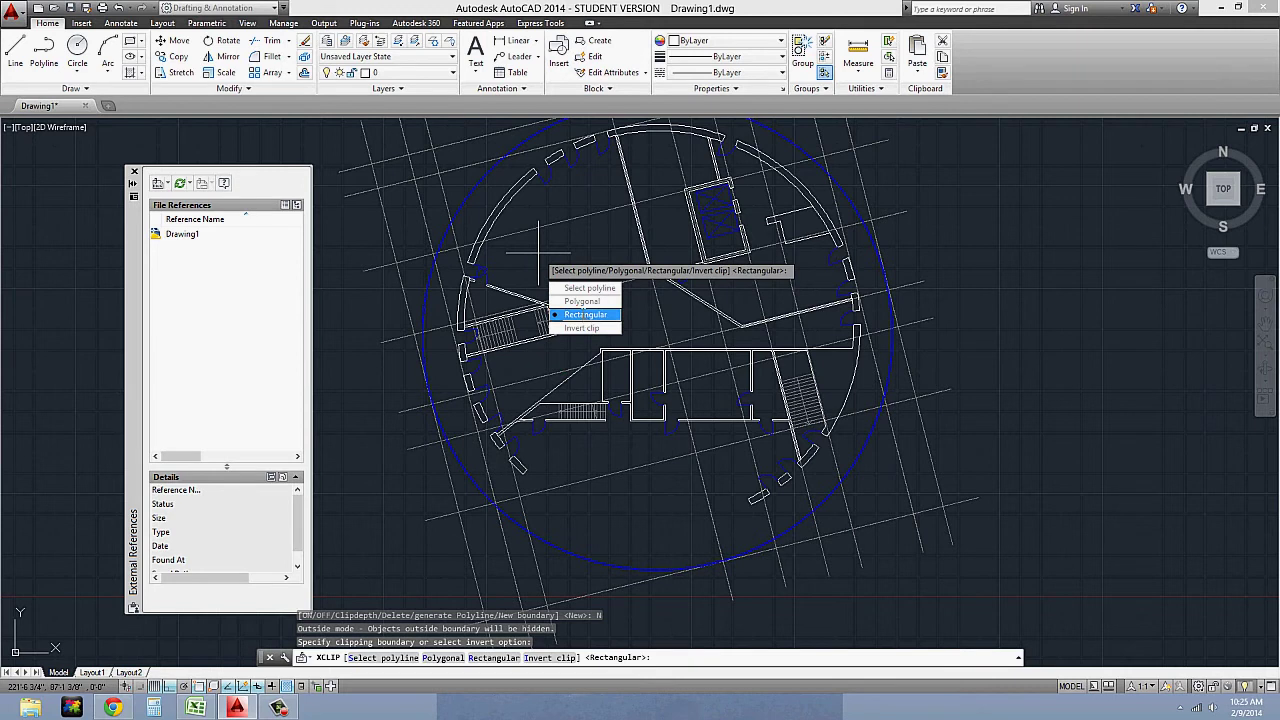
{"action": "left_click", "coordinate": [585, 314]}
{"action": "left_click", "coordinate": [371, 287]}
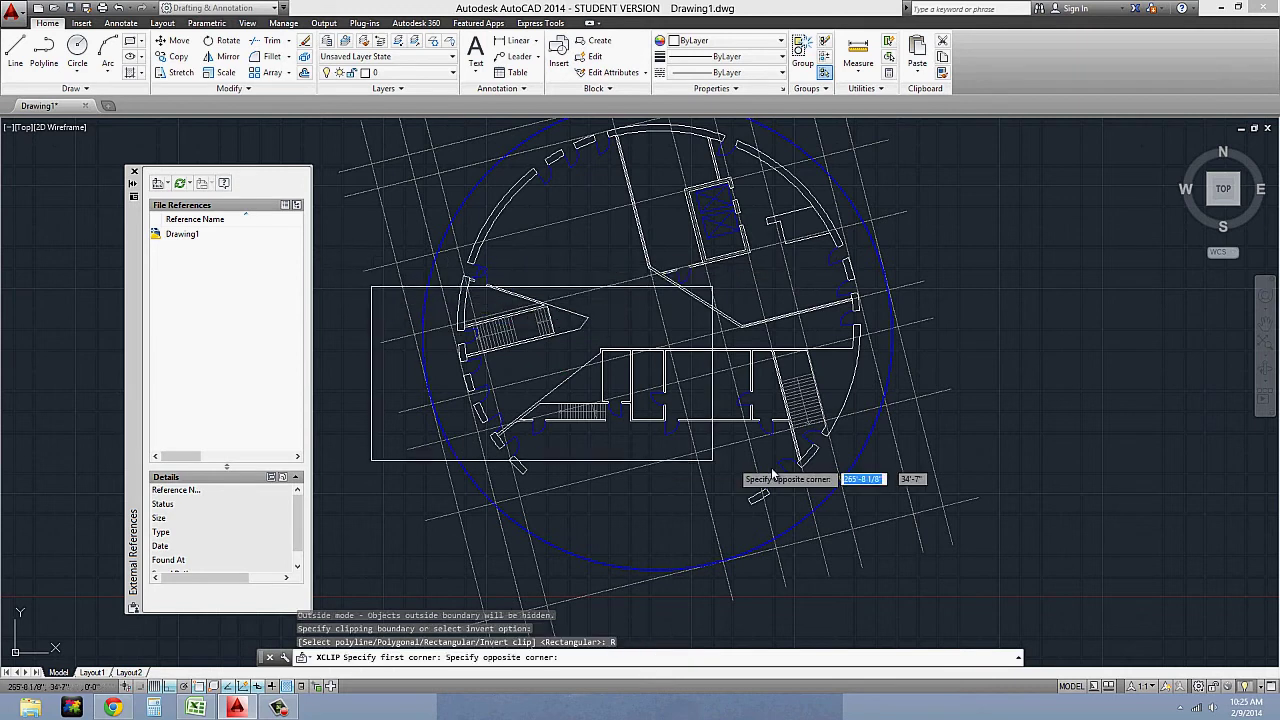
{"action": "left_click", "coordinate": [978, 471]}
Examine the rectangularly clipped floor plan, its room block and the cut-off walls at the boundary.
{"action": "scroll", "coordinate": [660, 410], "scroll_direction": "down", "scroll_amount": 2}
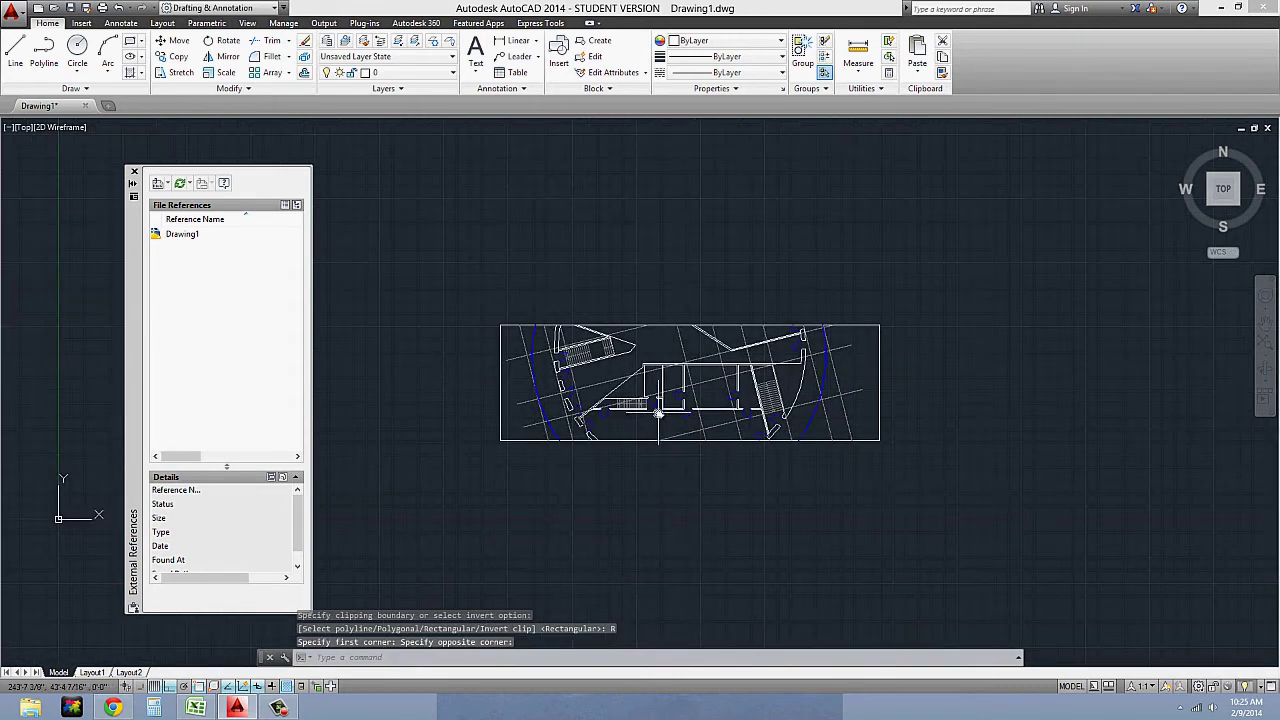
{"action": "scroll", "coordinate": [658, 412], "scroll_direction": "up", "scroll_amount": 4}
{"action": "scroll", "coordinate": [693, 407], "scroll_direction": "down", "scroll_amount": 2}
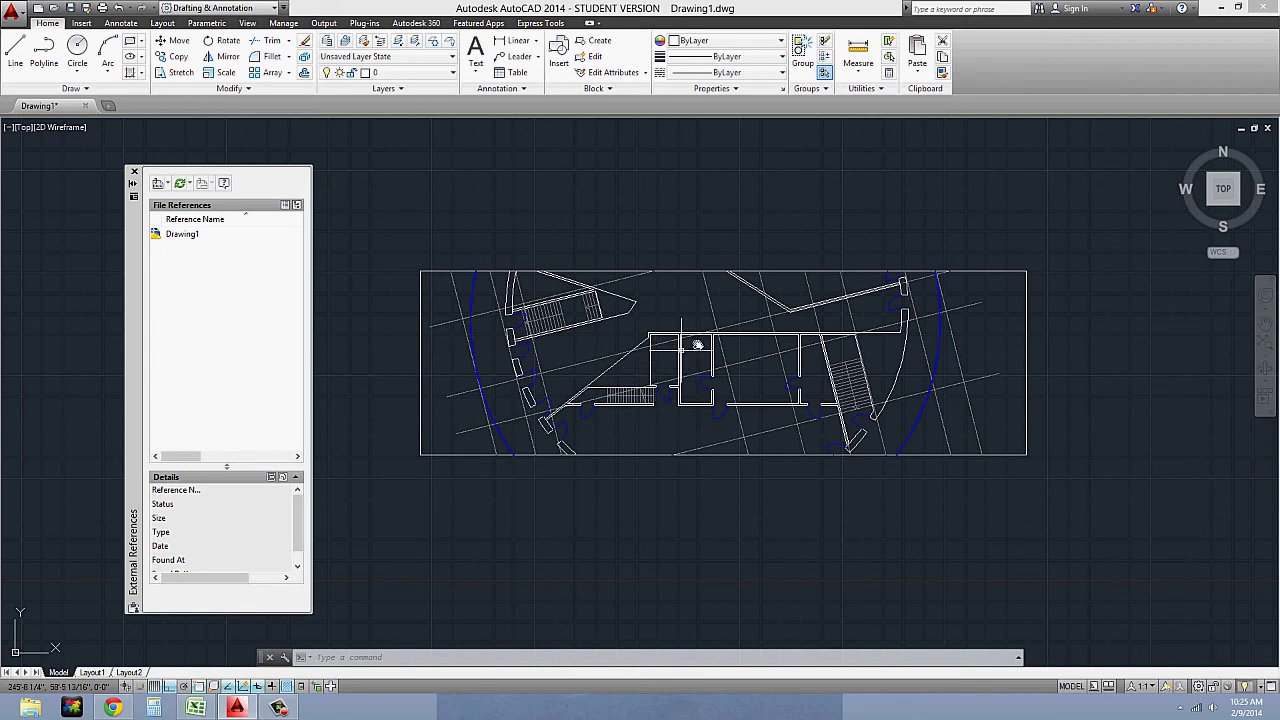
{"action": "scroll", "coordinate": [687, 387], "scroll_direction": "up", "scroll_amount": 2}
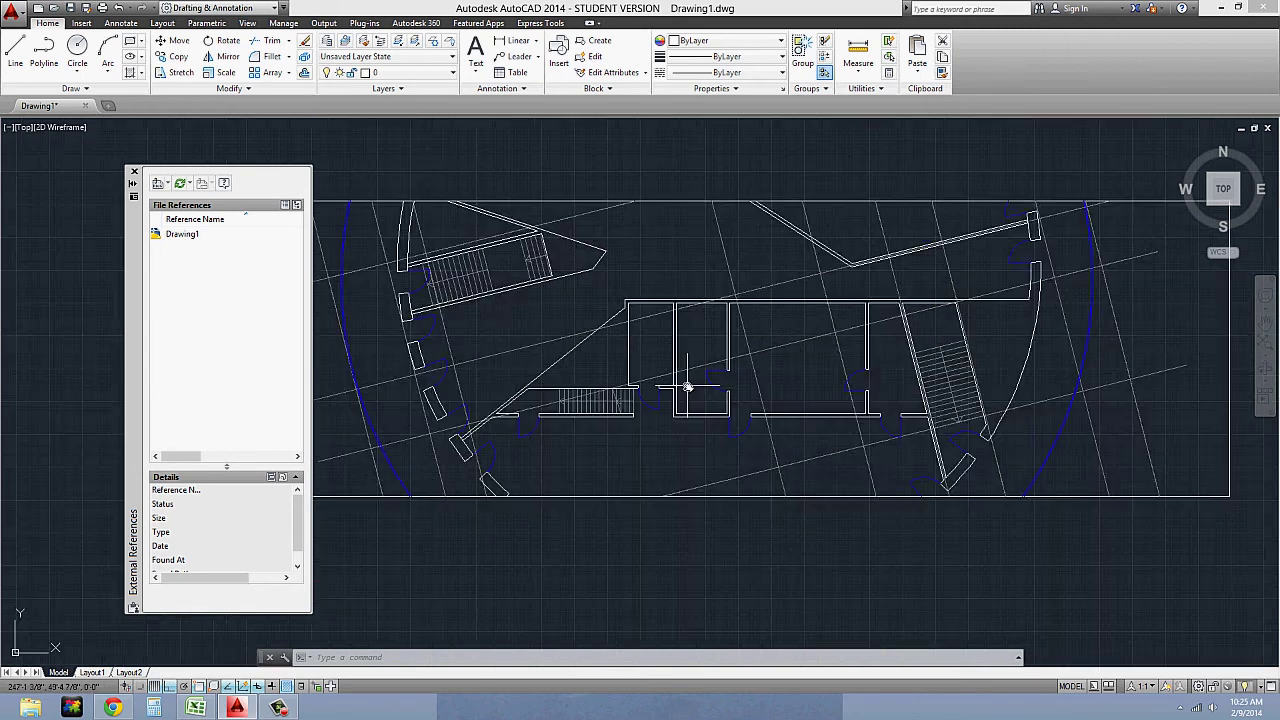
{"action": "scroll", "coordinate": [687, 387], "scroll_direction": "down", "scroll_amount": 2}
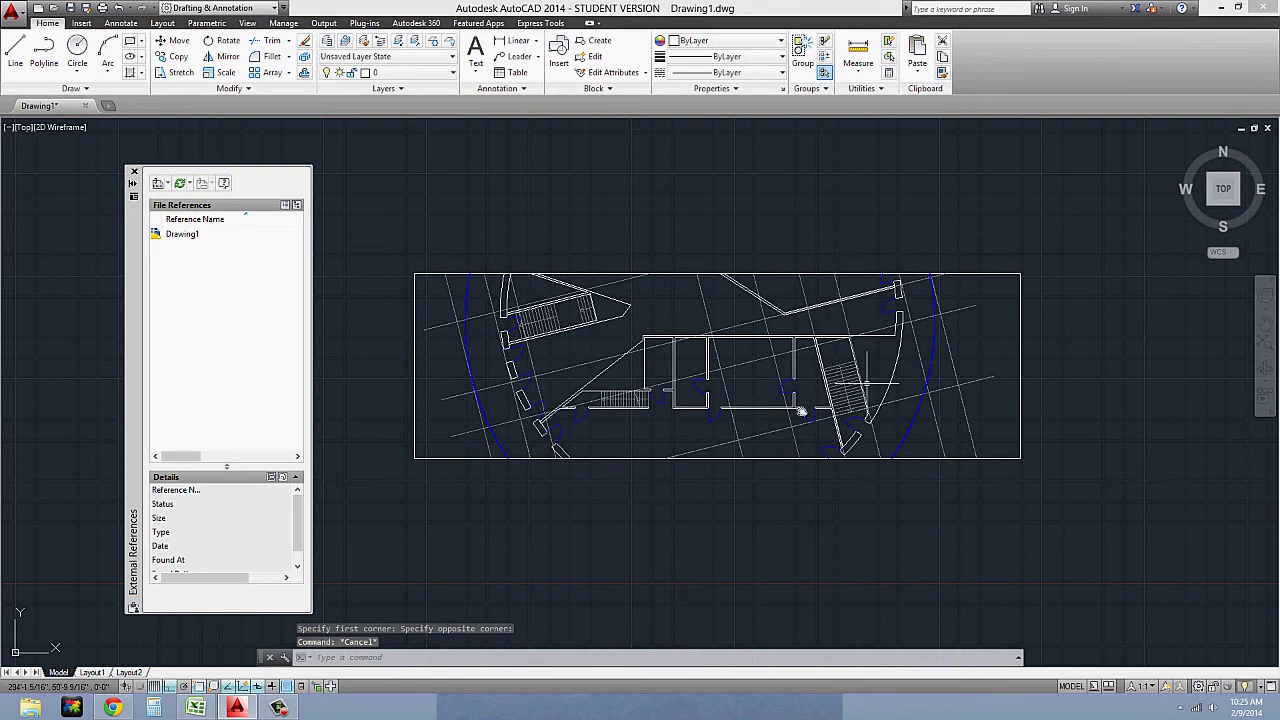
{"action": "scroll", "coordinate": [679, 418], "scroll_direction": "down", "scroll_amount": 3}
{"action": "scroll", "coordinate": [605, 371], "scroll_direction": "up", "scroll_amount": 3}
{"action": "middle_click_drag", "start_coordinate": [747, 429], "coordinate": [620, 366]}
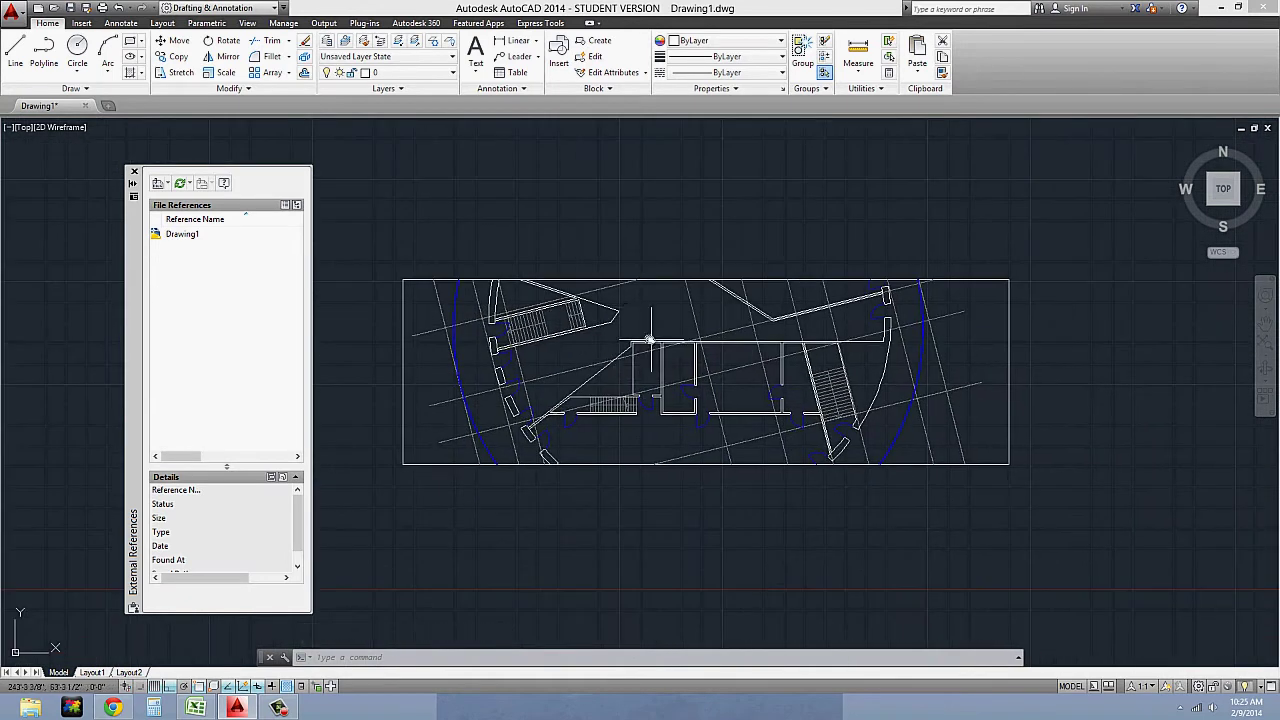
{"action": "key", "text": "Escape"}
{"action": "key", "text": "Escape"}
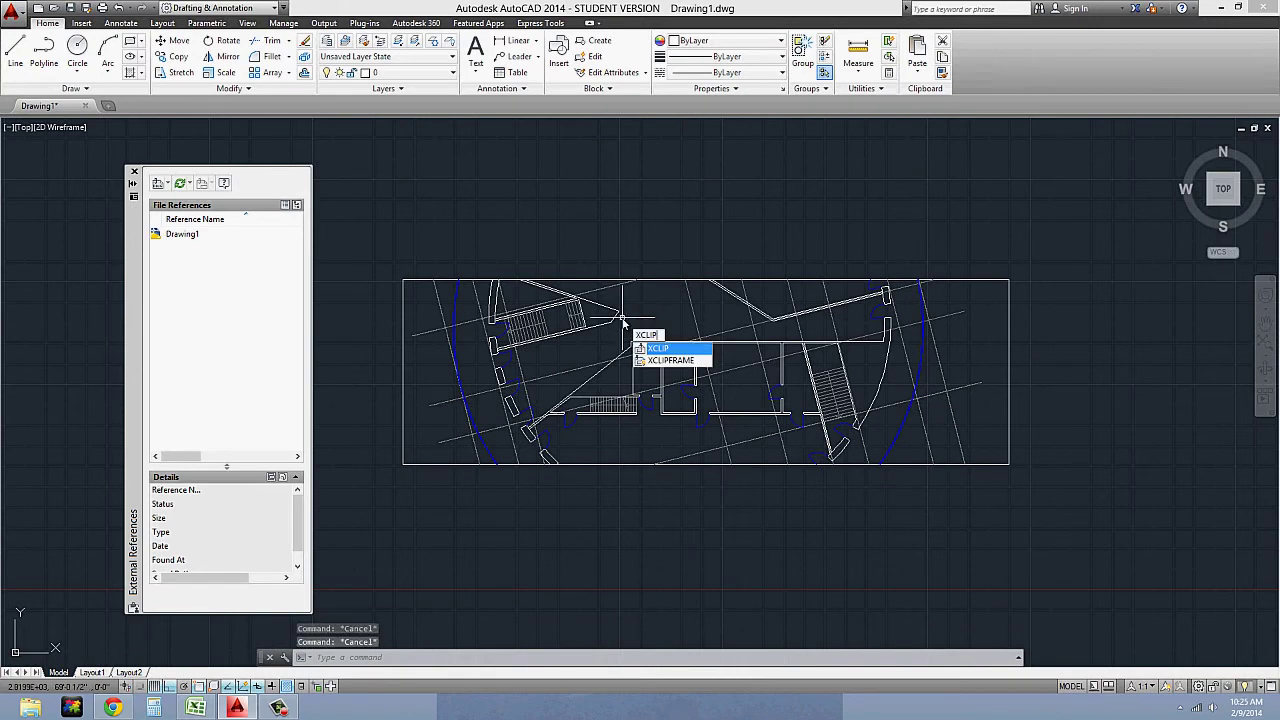
Turn off the XCLIP clipping of the floor plan so the whole plan is displayed.
{"action": "key", "text": "Return"}
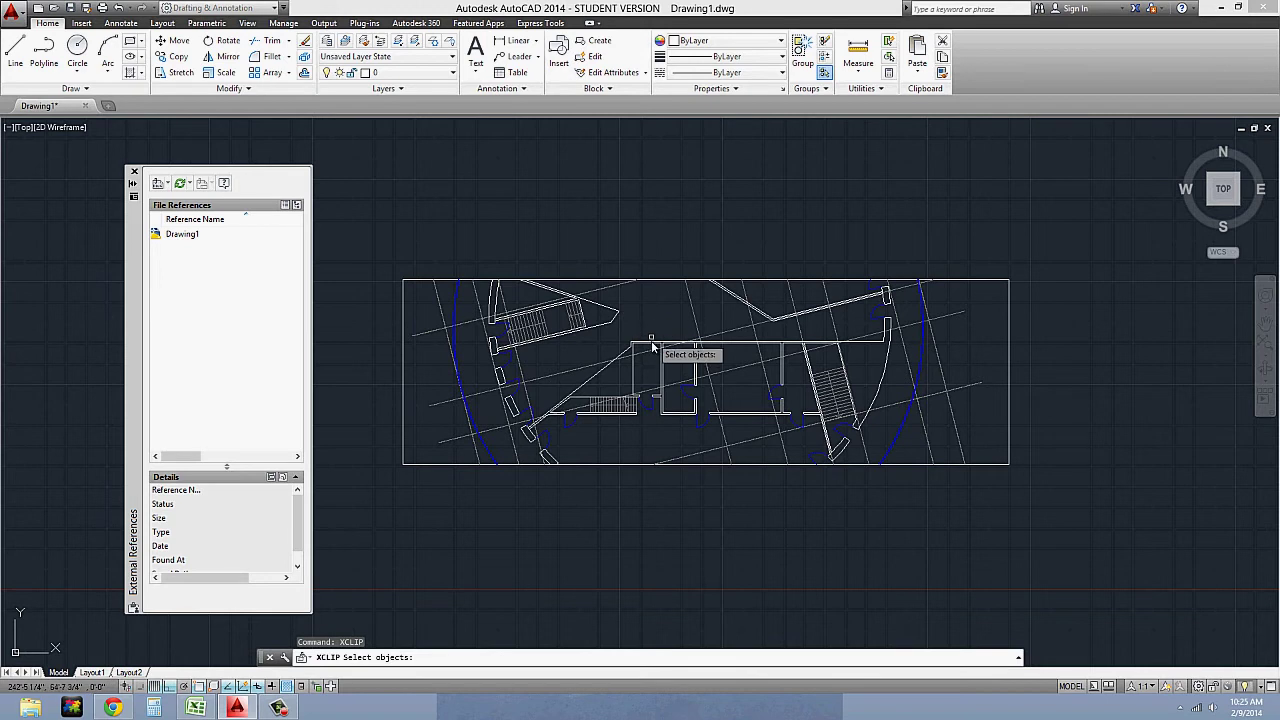
{"action": "left_click", "coordinate": [660, 344]}
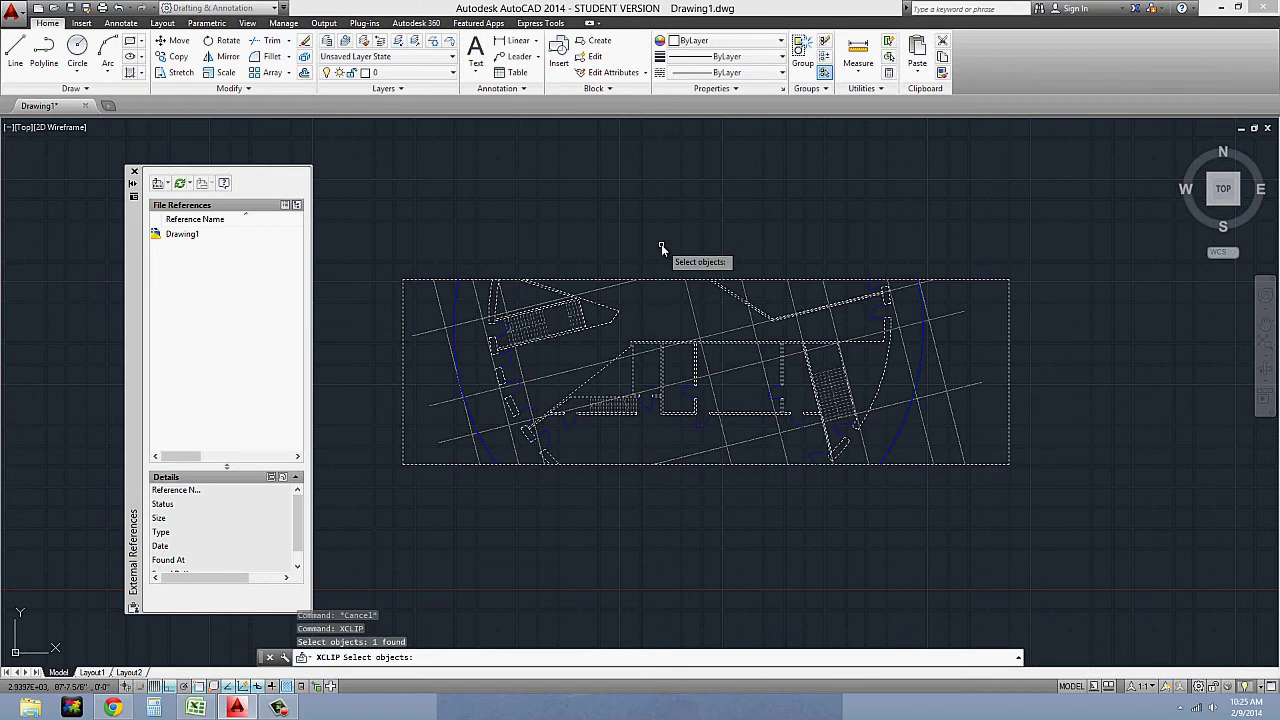
{"action": "key", "text": "Return"}
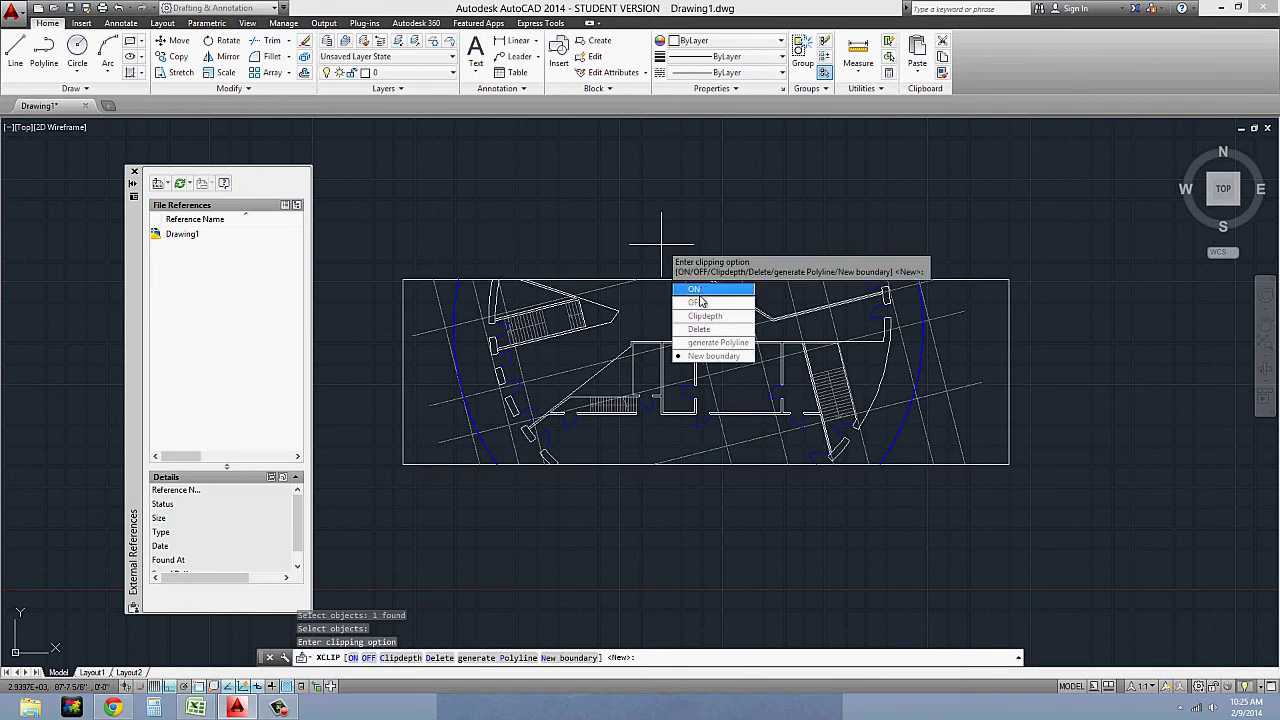
{"action": "left_click", "coordinate": [700, 301]}
{"action": "scroll", "coordinate": [668, 366], "scroll_direction": "down", "scroll_amount": 3}
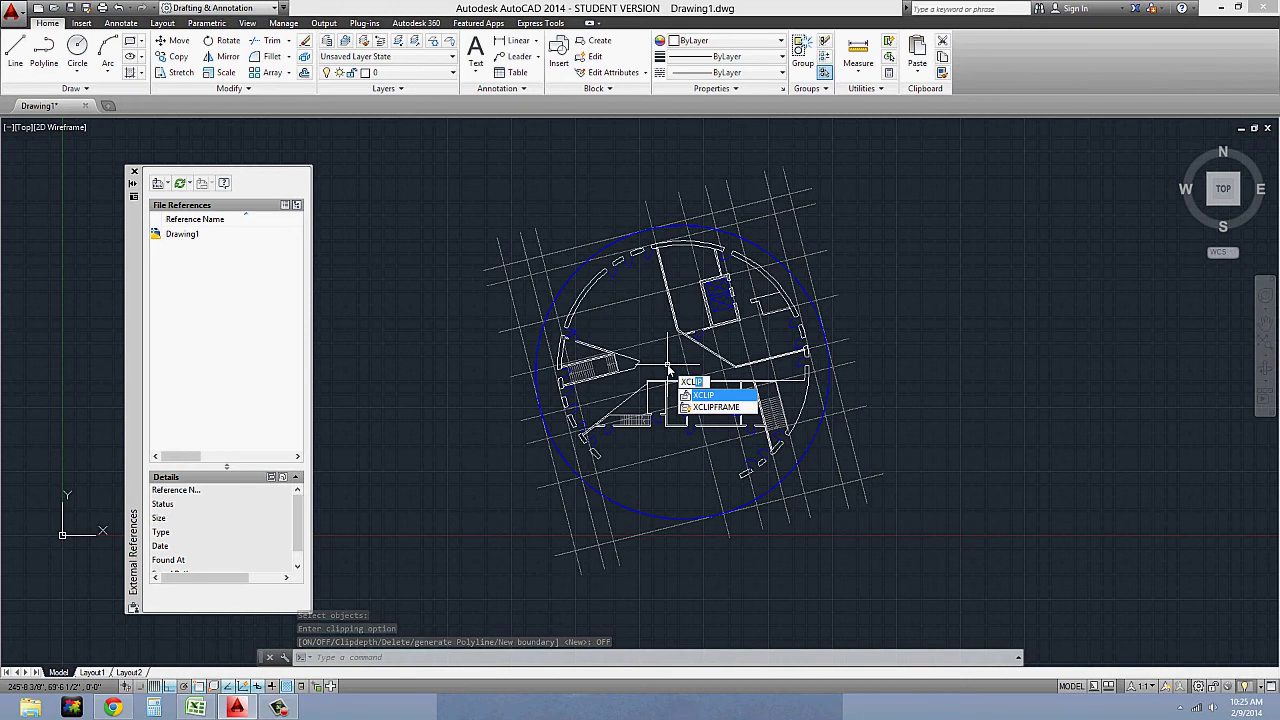
Start a new polygonal XCLIP boundary for the floor plan, deleting the old rectangular boundary.
{"action": "key", "text": "Return"}
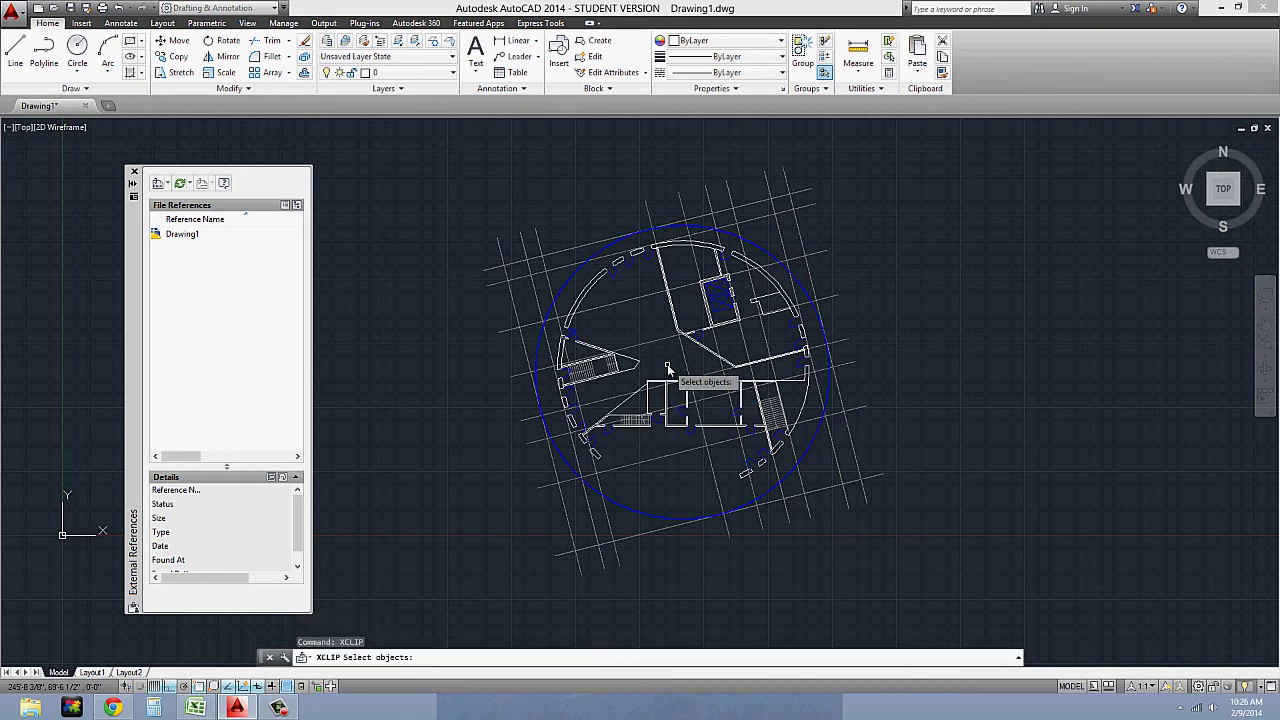
{"action": "left_click", "coordinate": [662, 378]}
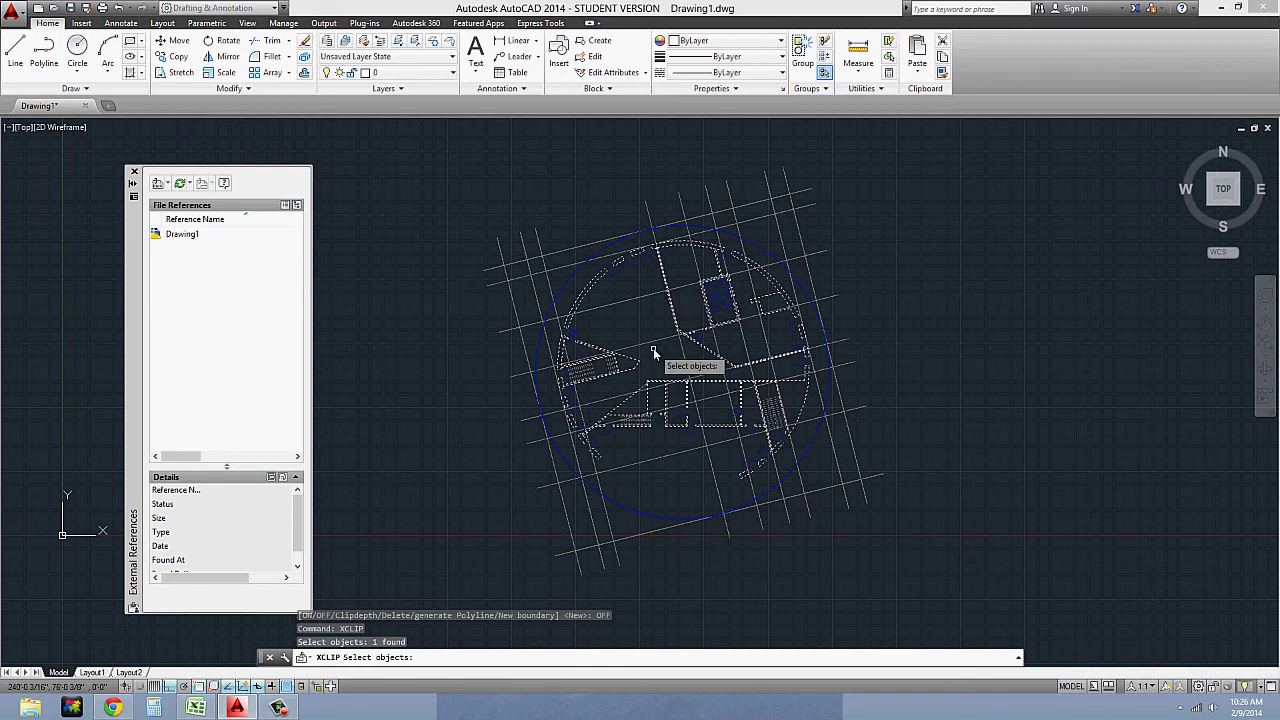
{"action": "key", "text": "Return"}
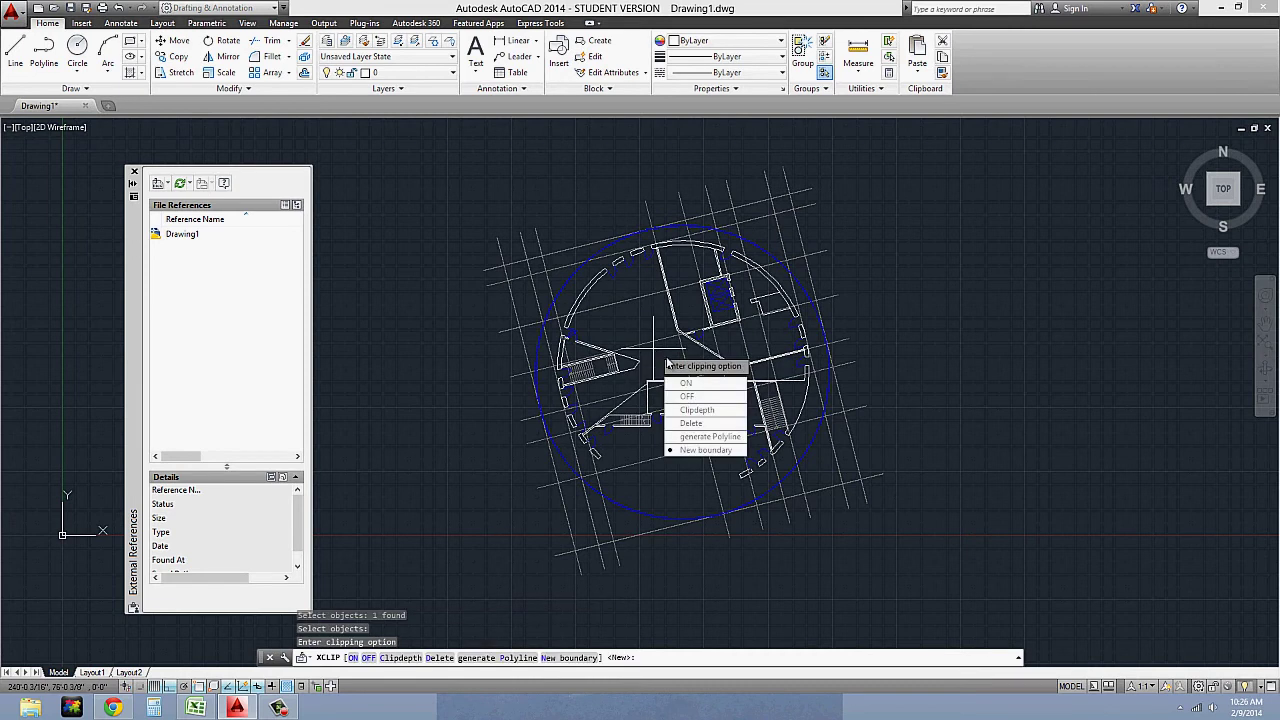
{"action": "left_click", "coordinate": [706, 460]}
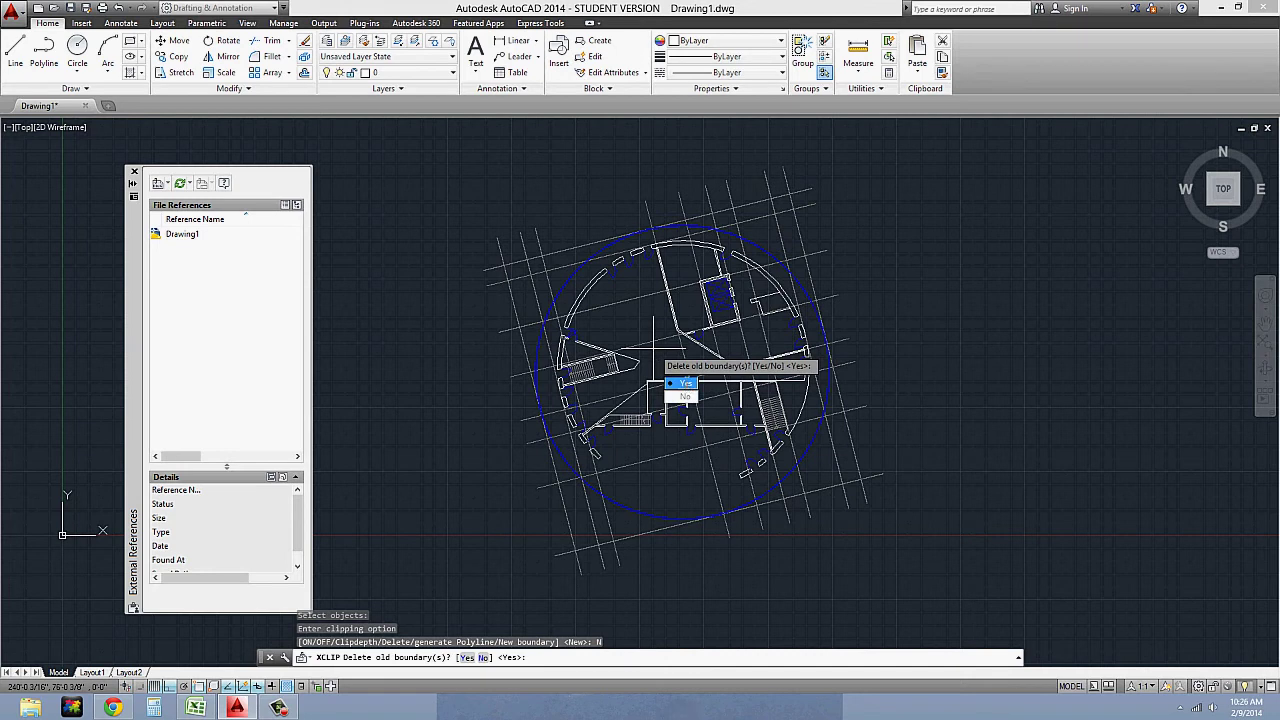
{"action": "left_click", "coordinate": [685, 383]}
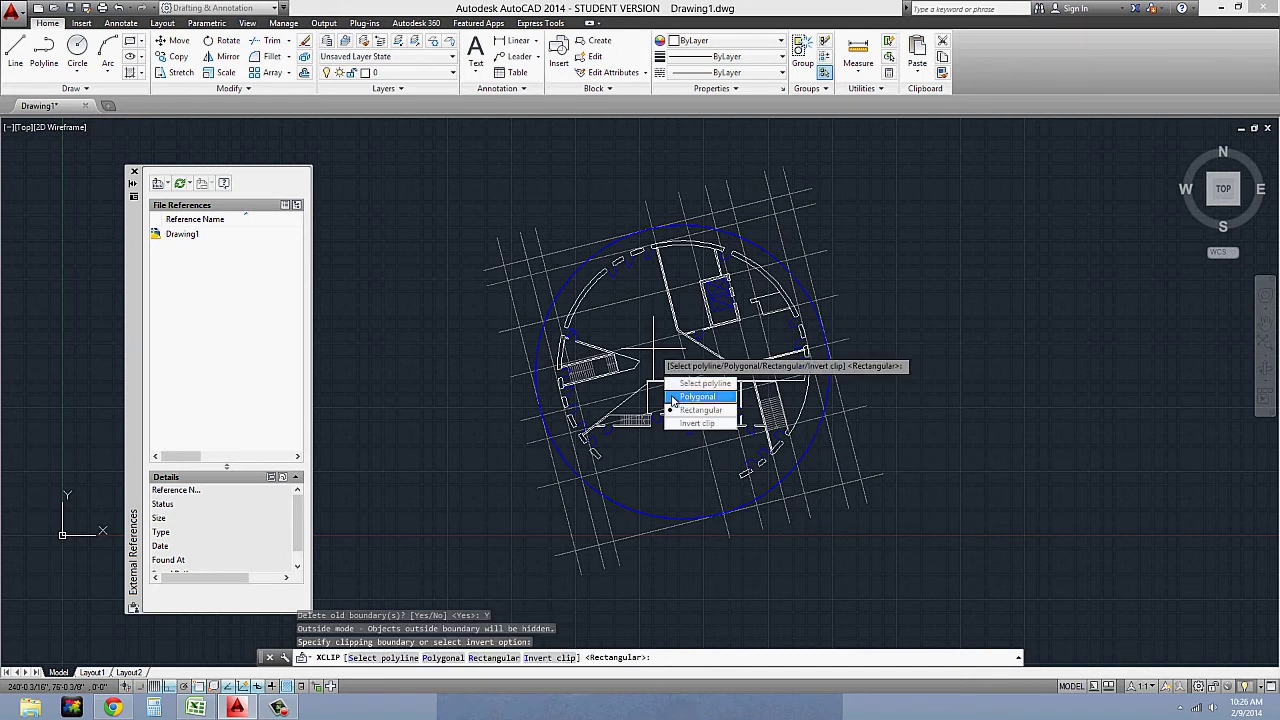
{"action": "left_click", "coordinate": [674, 398]}
Outline the horizontal room block with an irregular clipping polygon, from the outer wall beyond its slanted end to beyond the large staircase.
{"action": "scroll", "coordinate": [530, 430], "scroll_direction": "up", "scroll_amount": 2}
{"action": "left_click", "coordinate": [613, 441]}
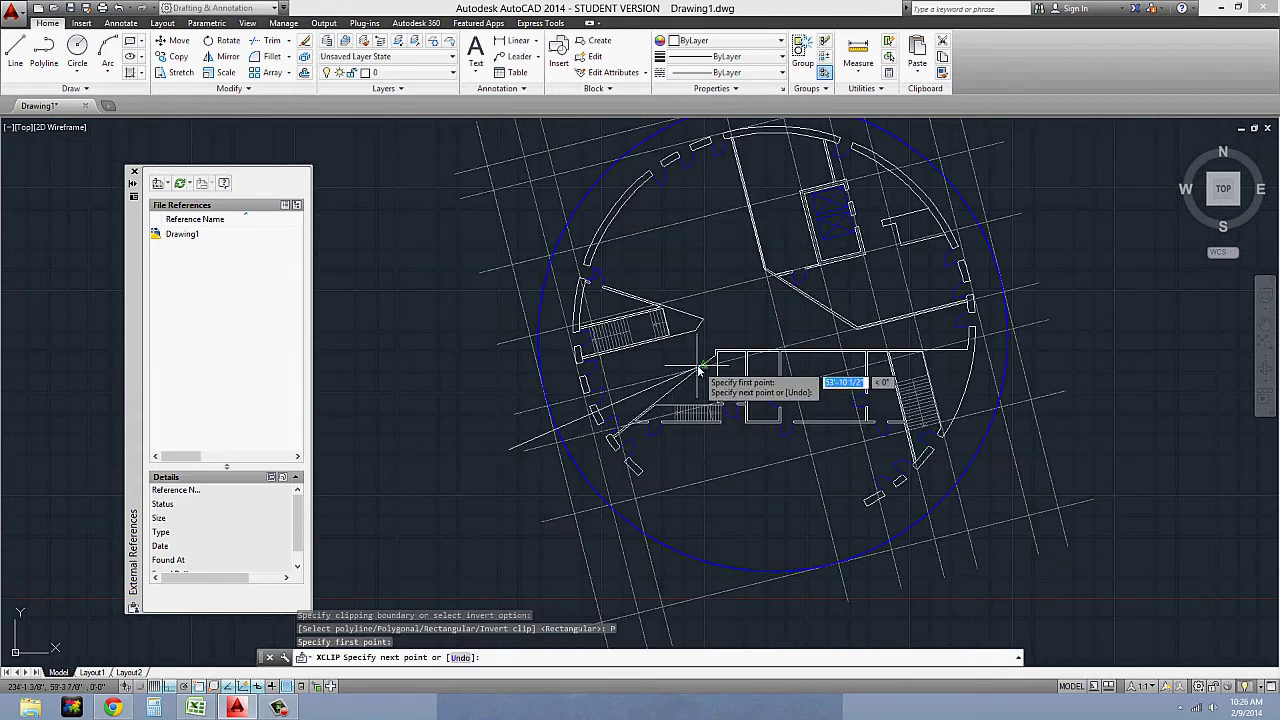
{"action": "scroll", "coordinate": [718, 312], "scroll_direction": "up", "scroll_amount": 3}
{"action": "key", "text": "F8"}
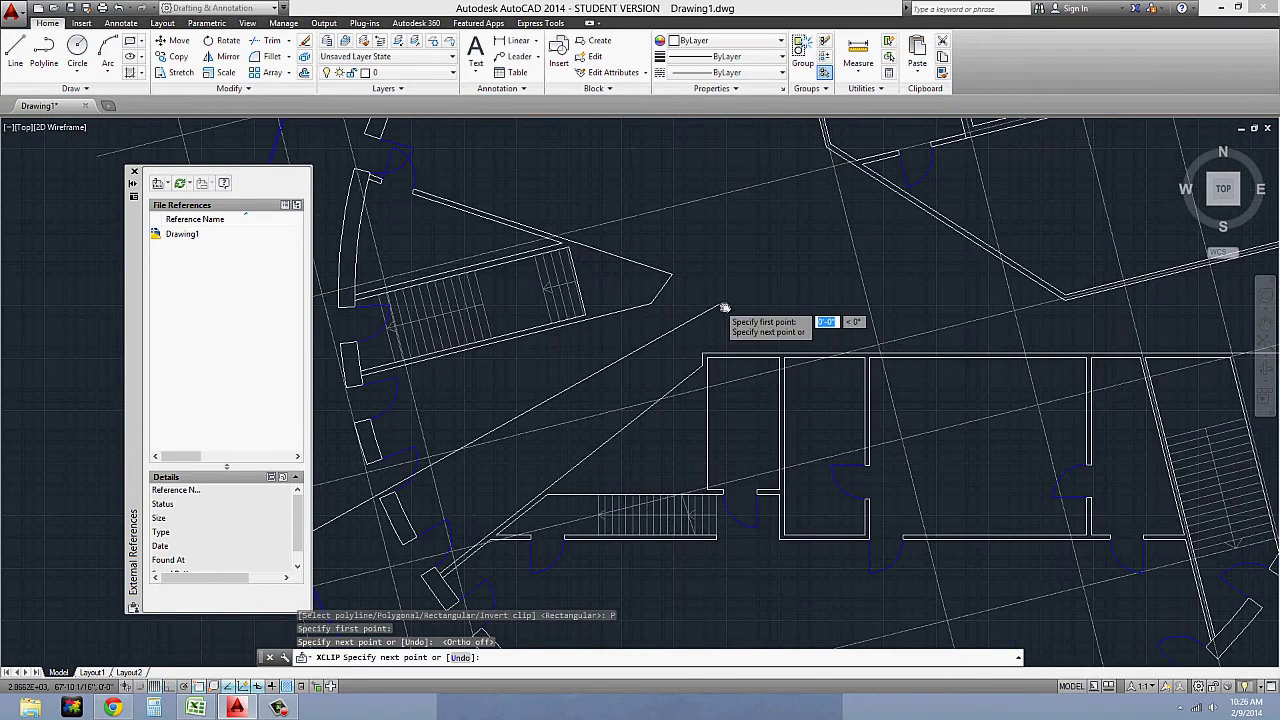
{"action": "scroll", "coordinate": [718, 312], "scroll_direction": "down", "scroll_amount": 4}
{"action": "scroll", "coordinate": [940, 322], "scroll_direction": "up", "scroll_amount": 5}
{"action": "left_click", "coordinate": [962, 308]}
{"action": "scroll", "coordinate": [962, 309], "scroll_direction": "down", "scroll_amount": 4}
{"action": "scroll", "coordinate": [956, 398], "scroll_direction": "up", "scroll_amount": 4}
{"action": "left_click", "coordinate": [950, 317]}
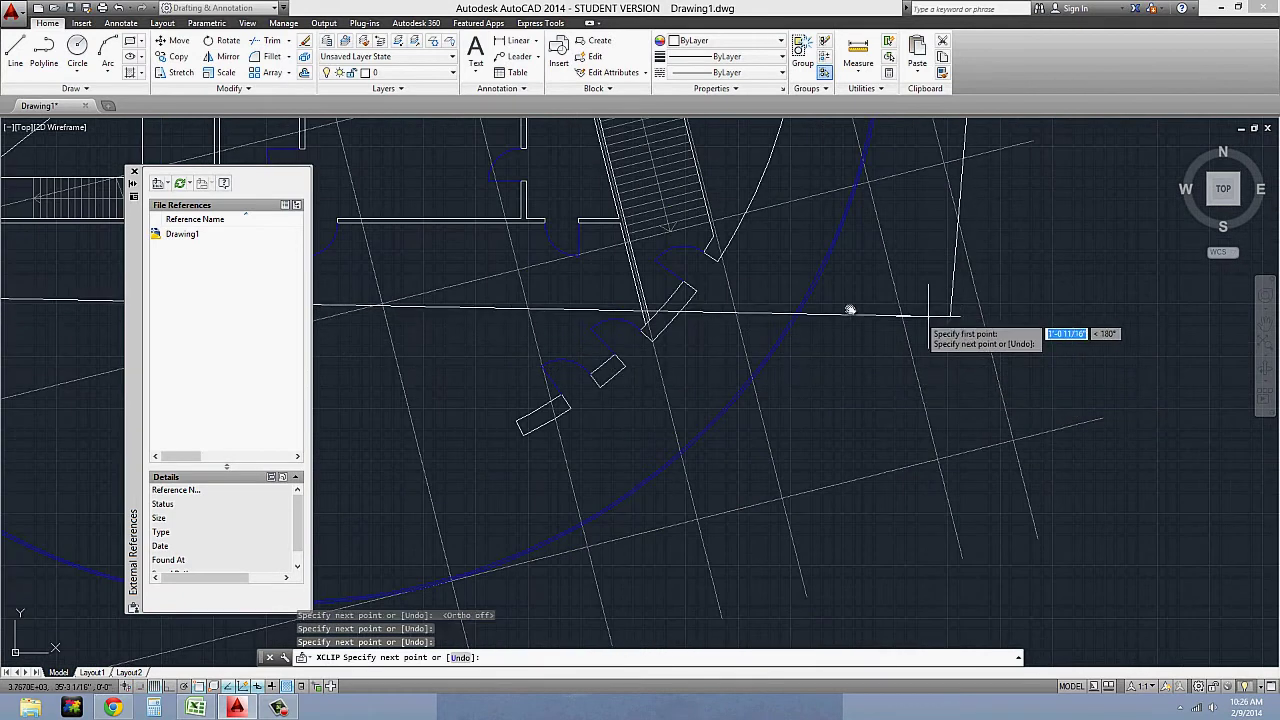
{"action": "mouse_move", "coordinate": [490, 318]}
{"action": "middle_mouse_down"}
{"action": "mouse_move", "coordinate": [804, 366]}
{"action": "mouse_move", "coordinate": [1075, 379]}
{"action": "middle_mouse_up"}
{"action": "left_click", "coordinate": [628, 331]}
{"action": "left_click", "coordinate": [529, 446]}
{"action": "middle_click_drag", "start_coordinate": [557, 441], "coordinate": [968, 430]}
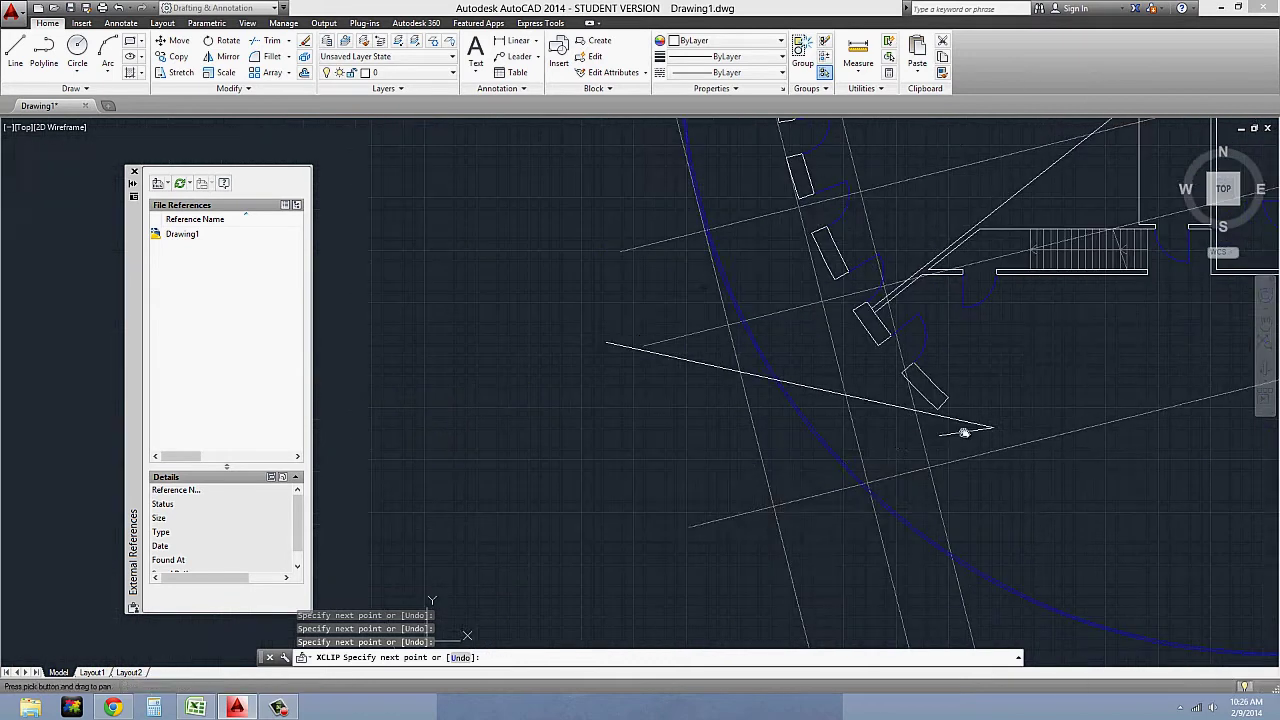
{"action": "left_click", "coordinate": [607, 342]}
{"action": "key", "text": "Return"}
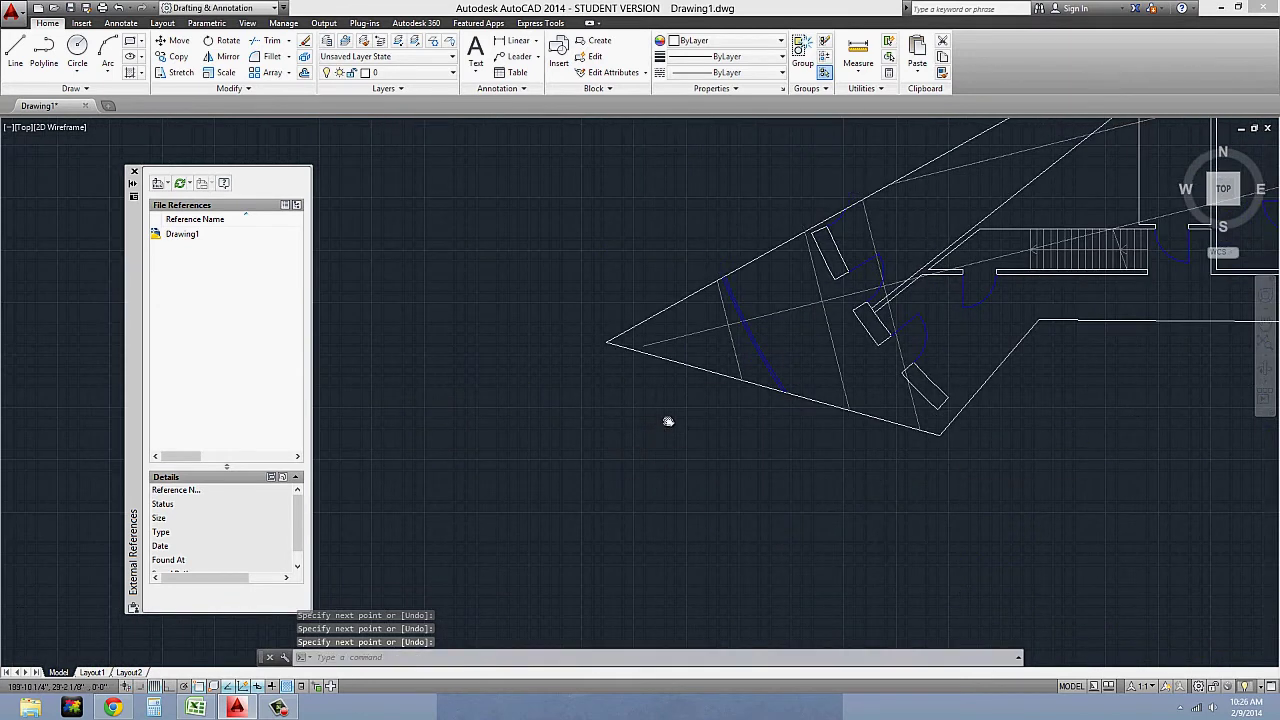
{"action": "scroll", "coordinate": [657, 425], "scroll_direction": "down", "scroll_amount": 3}
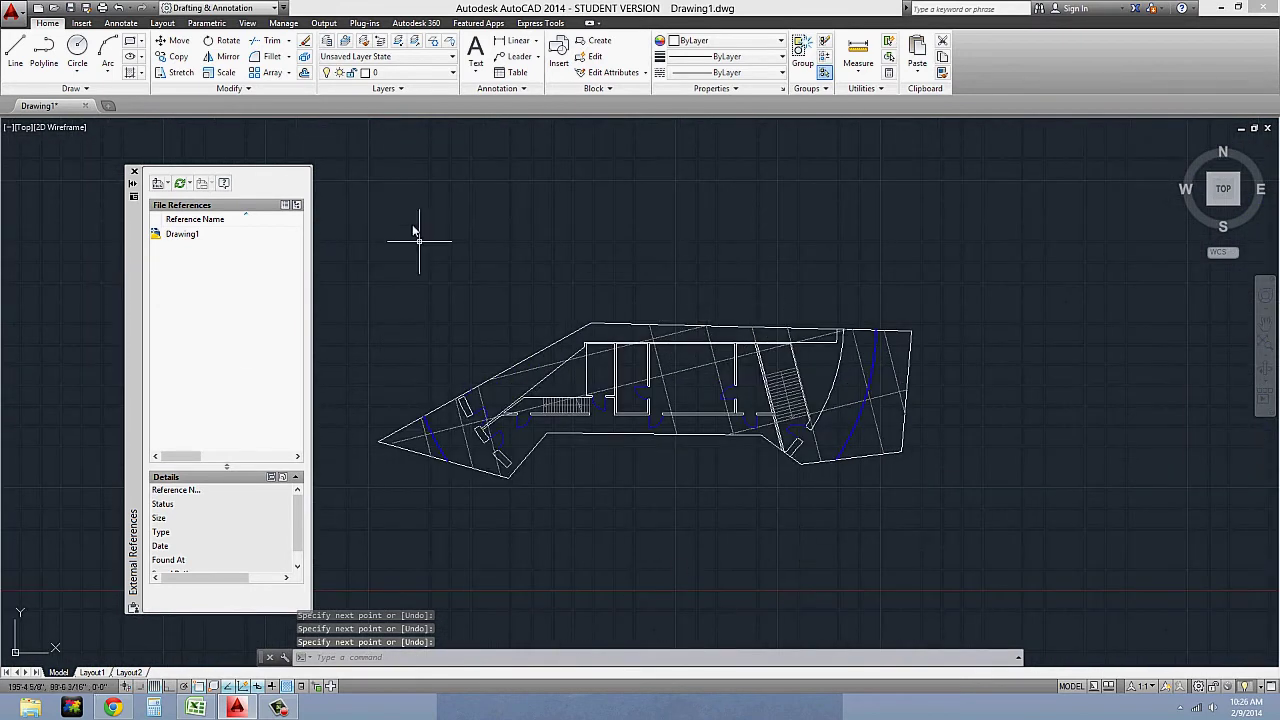
{"action": "middle_click_drag", "start_coordinate": [658, 382], "coordinate": [708, 387]}
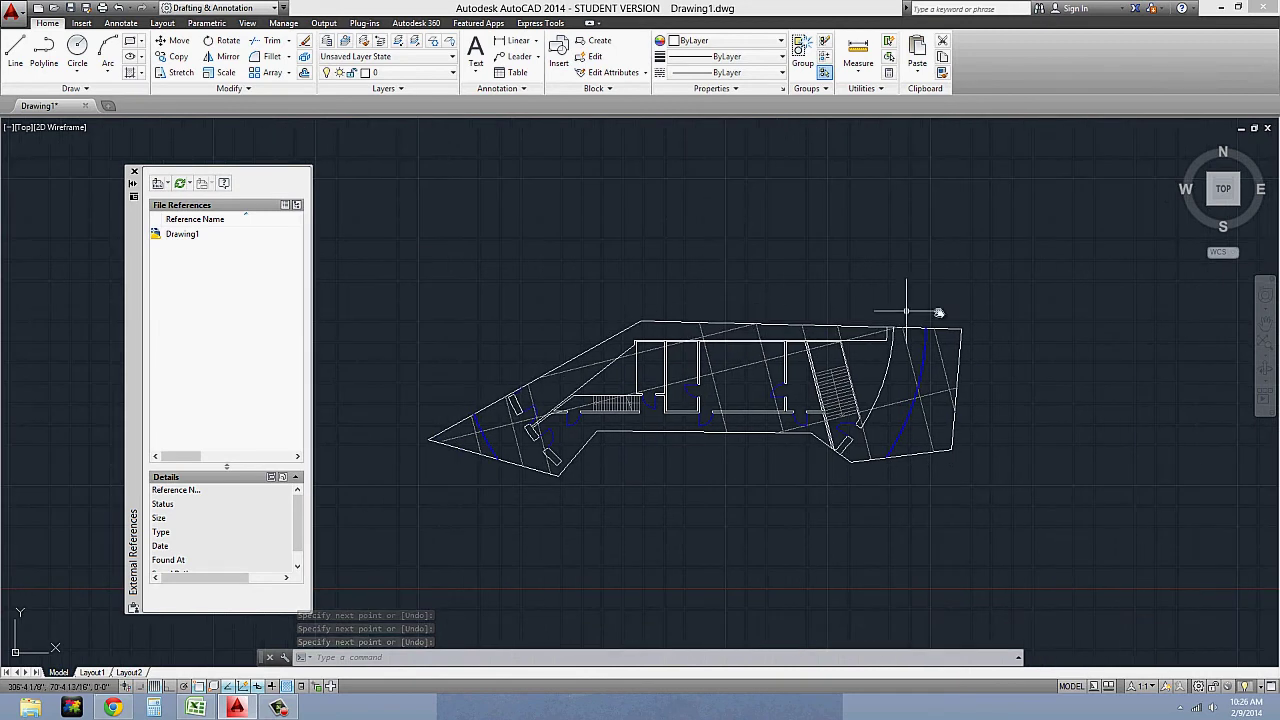
Reshape the clipping boundary by stretching its vertex above the room block's slanted wall slightly upward and the notch vertex below down and right.
{"action": "left_click", "coordinate": [674, 322]}
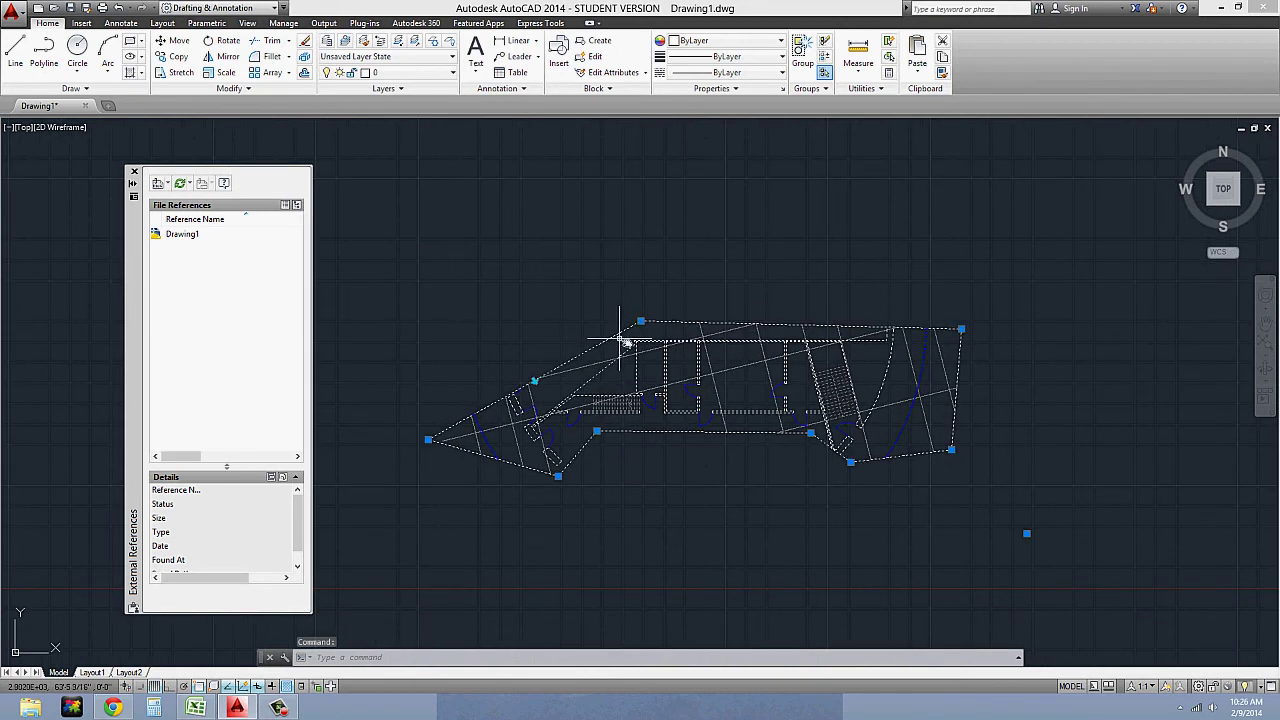
{"action": "left_click", "coordinate": [640, 322]}
{"action": "left_click", "coordinate": [600, 237]}
{"action": "left_click", "coordinate": [599, 432]}
{"action": "left_click", "coordinate": [651, 312]}
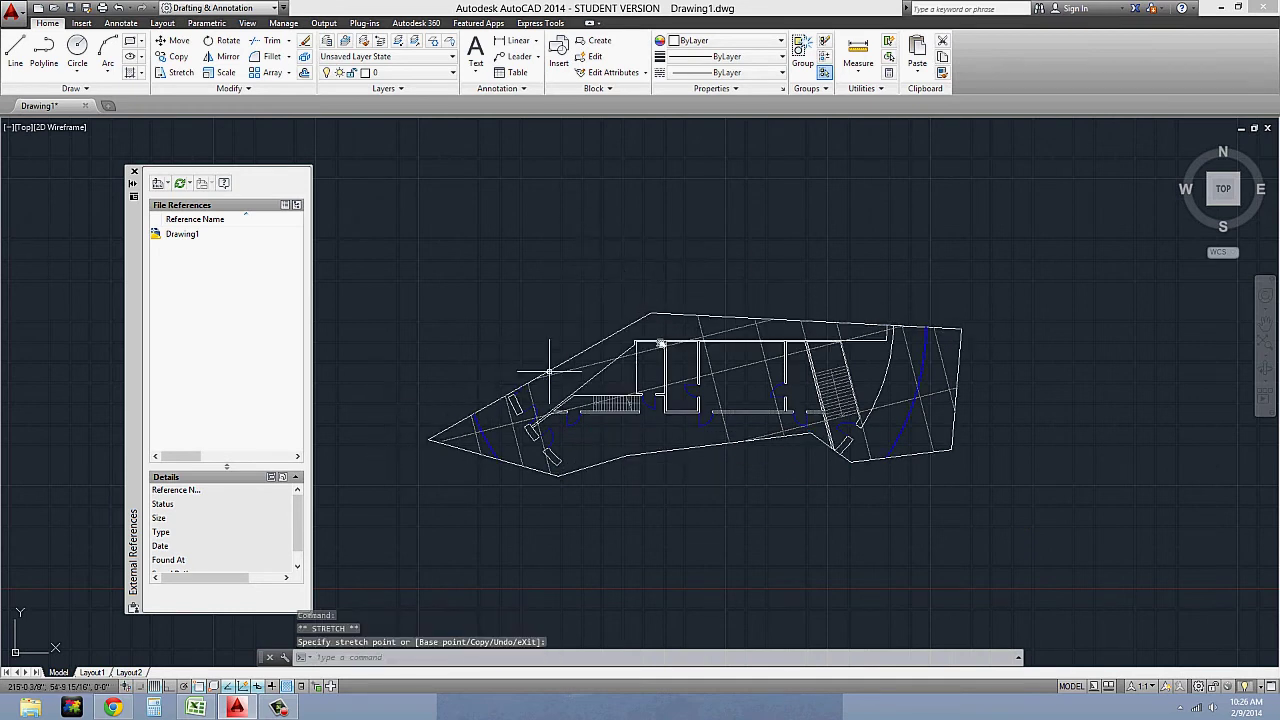
{"action": "key", "text": "Escape"}
{"action": "scroll", "coordinate": [535, 350], "scroll_direction": "down", "scroll_amount": 2}
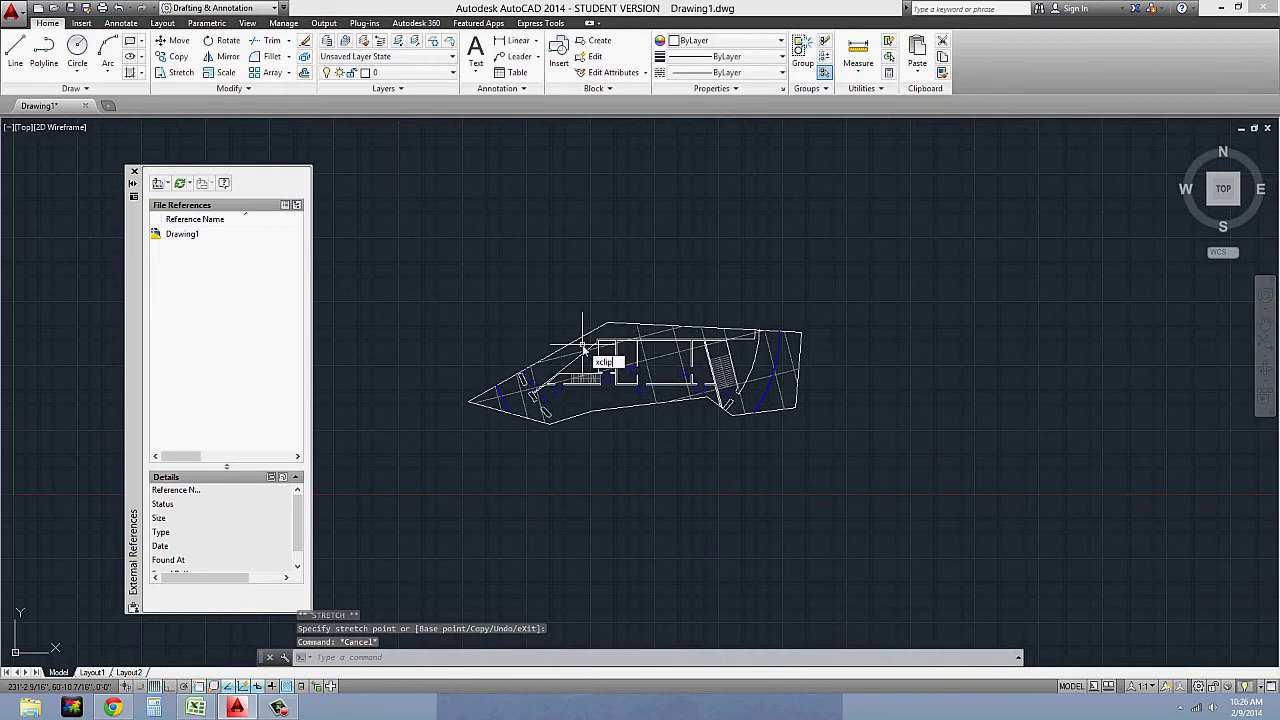
Turn off the polygonal XCLIP clipping of the floor plan to display the complete circular plan.
{"action": "key", "text": "Return"}
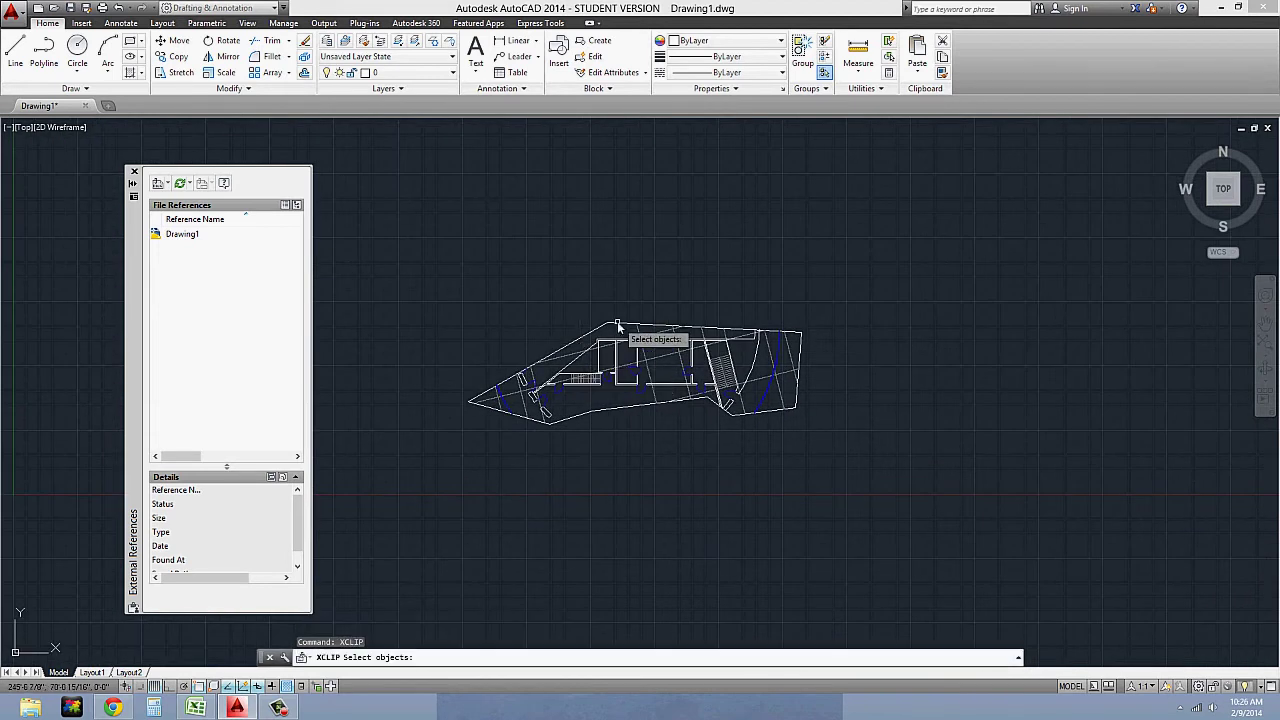
{"action": "left_click", "coordinate": [617, 322]}
{"action": "key", "text": "Return"}
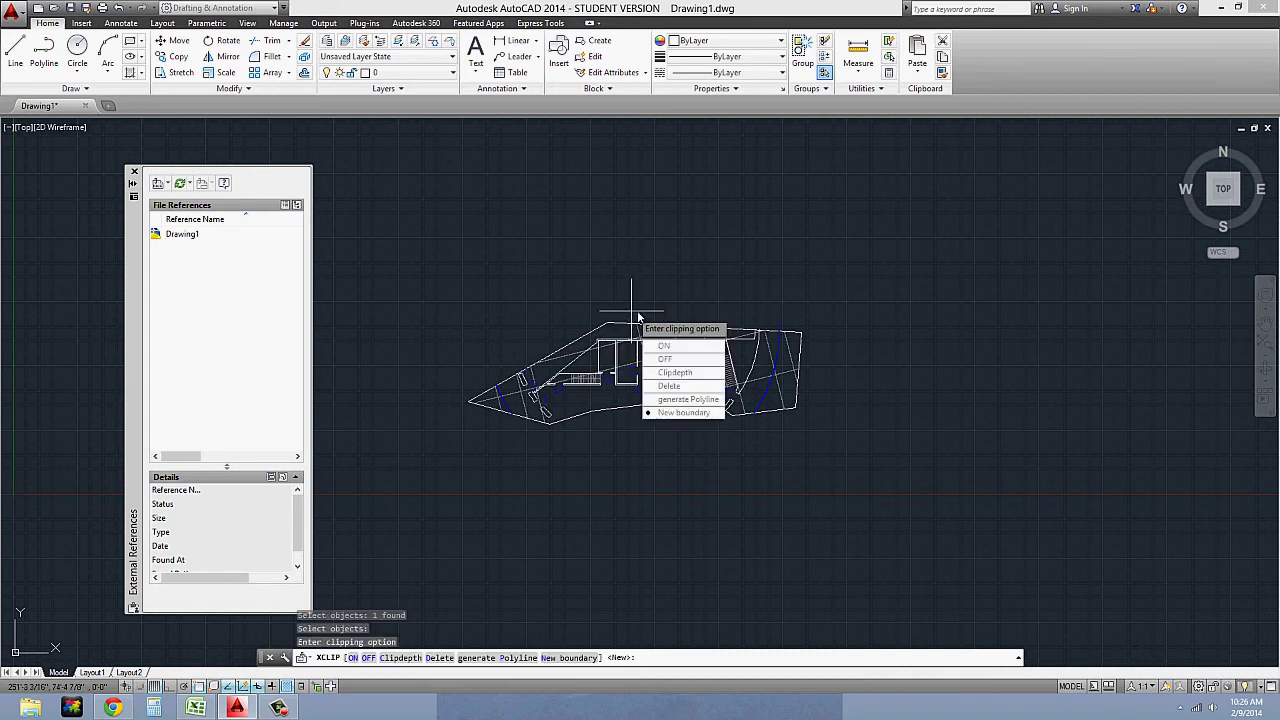
{"action": "left_click", "coordinate": [675, 368]}
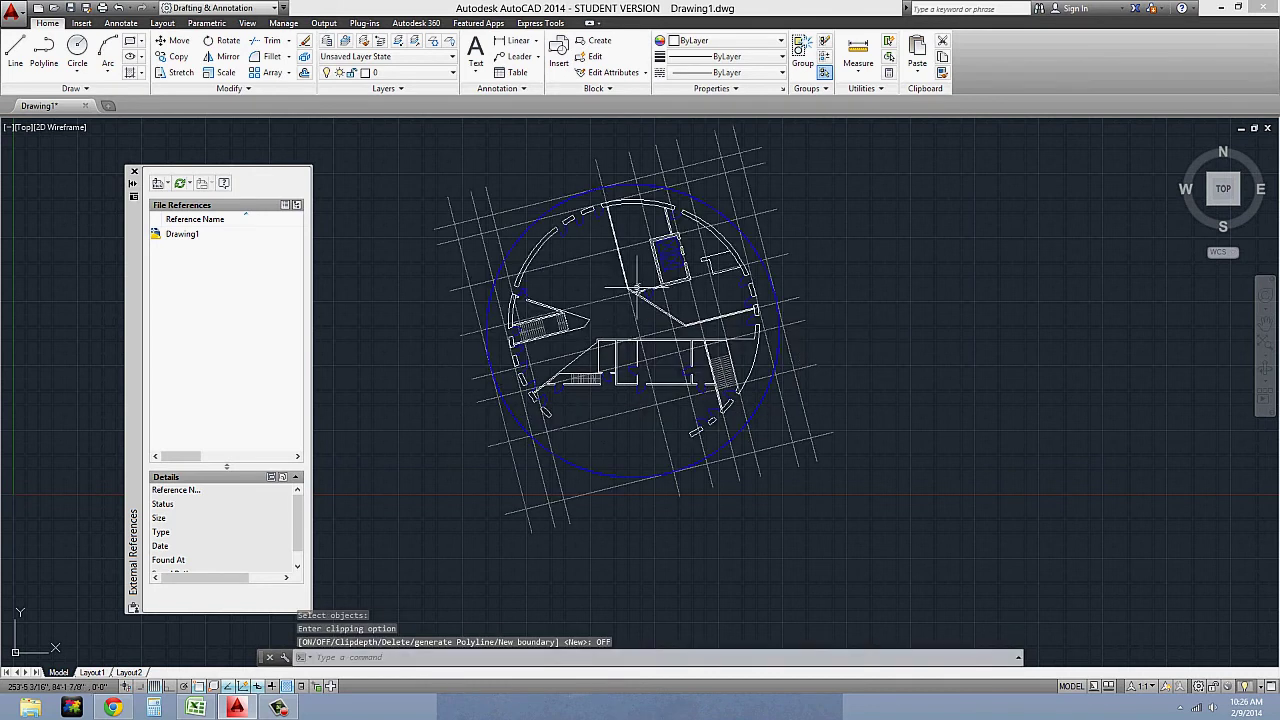
{"action": "middle_click_drag", "start_coordinate": [623, 293], "coordinate": [622, 331]}
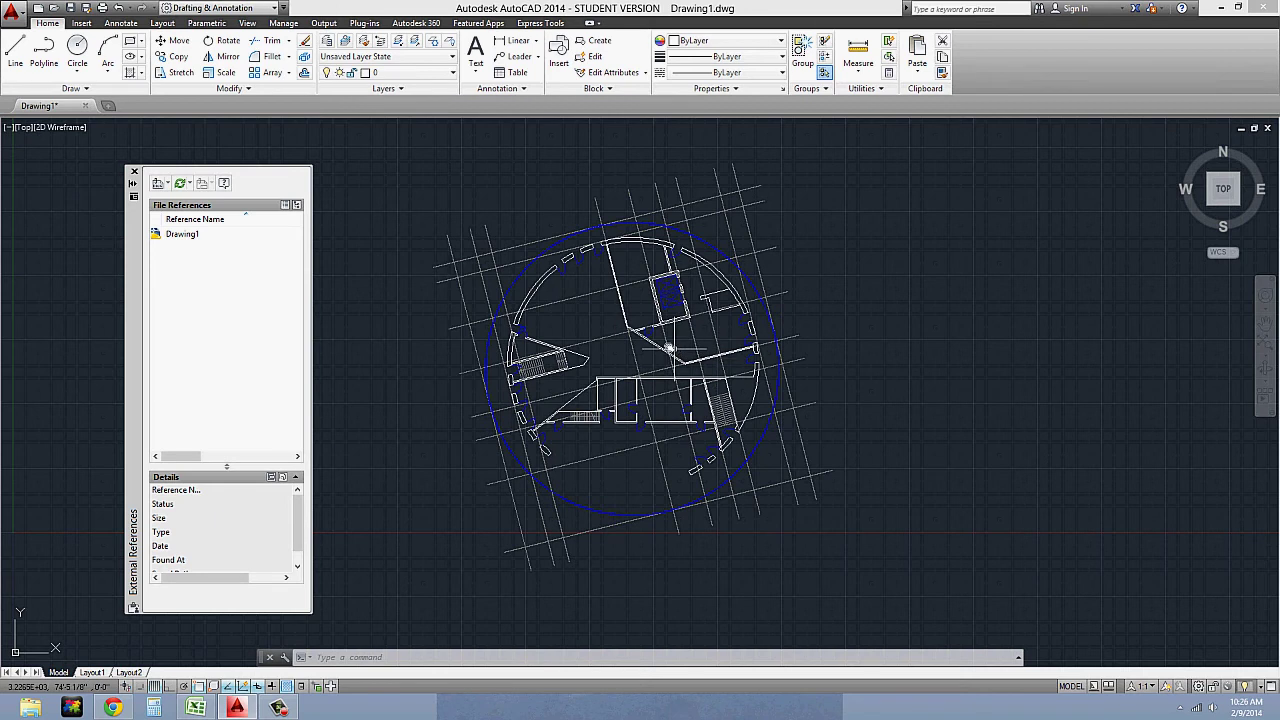
Close the External References palette and open the Layer Properties Manager, resizing it to leave the floor plan in view.
{"action": "scroll", "coordinate": [645, 336], "scroll_direction": "up", "scroll_amount": 2}
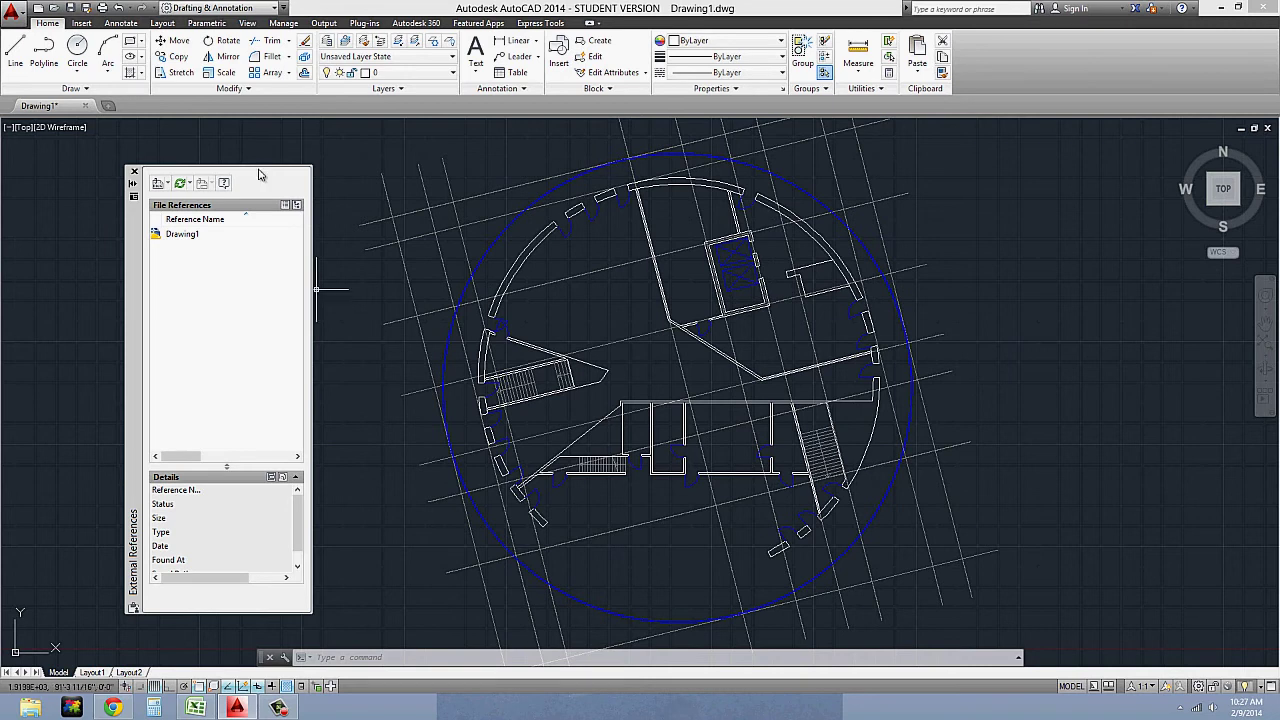
{"action": "left_click", "coordinate": [134, 171]}
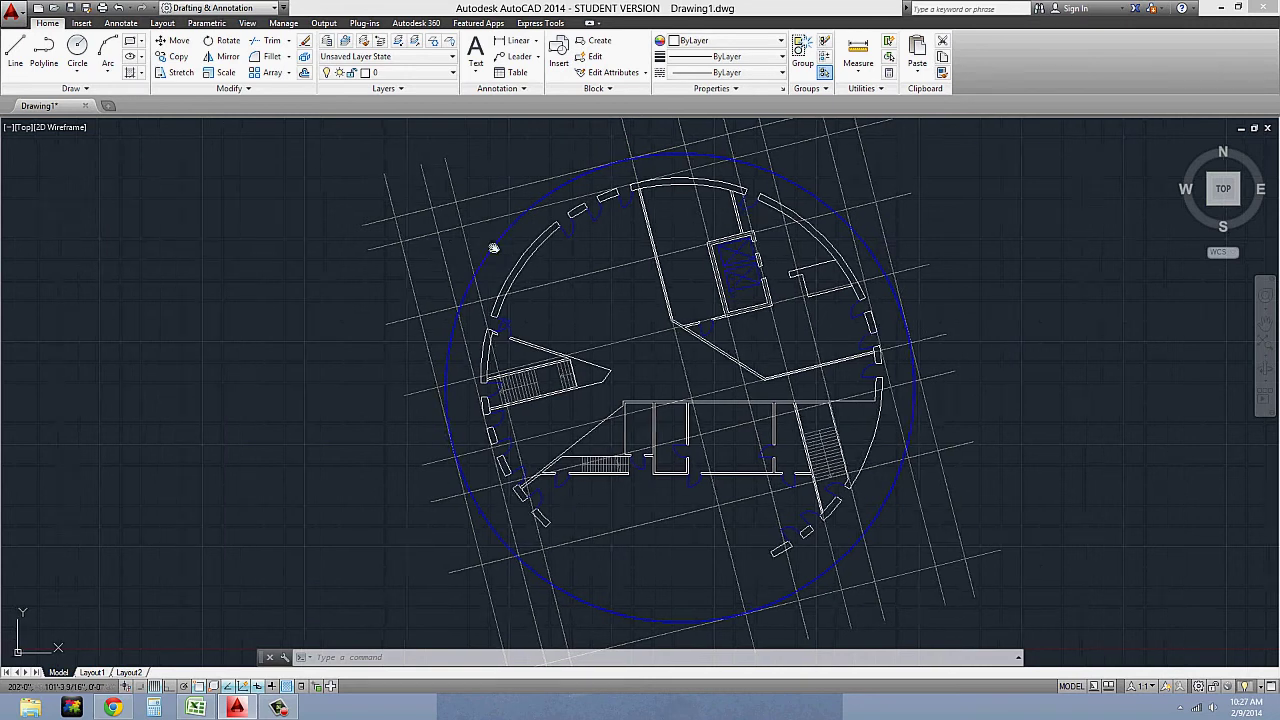
{"action": "left_click", "coordinate": [327, 42]}
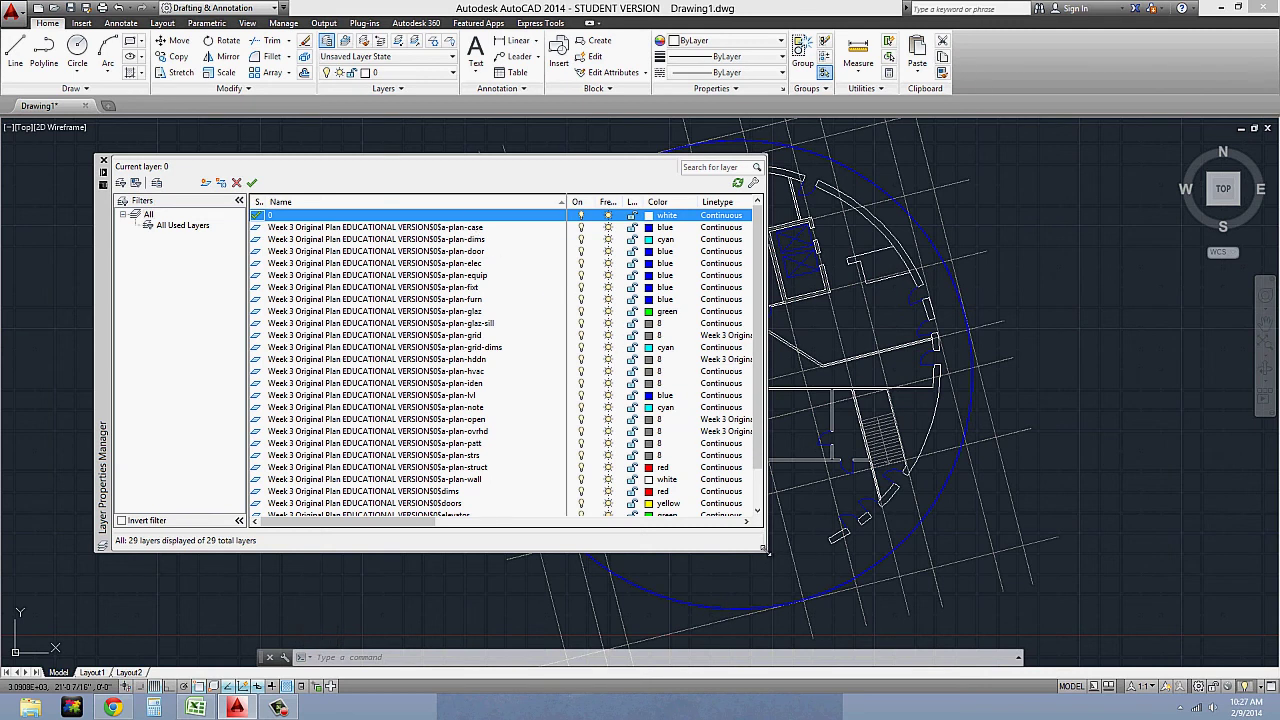
{"action": "left_click_drag", "start_coordinate": [773, 552], "coordinate": [879, 564]}
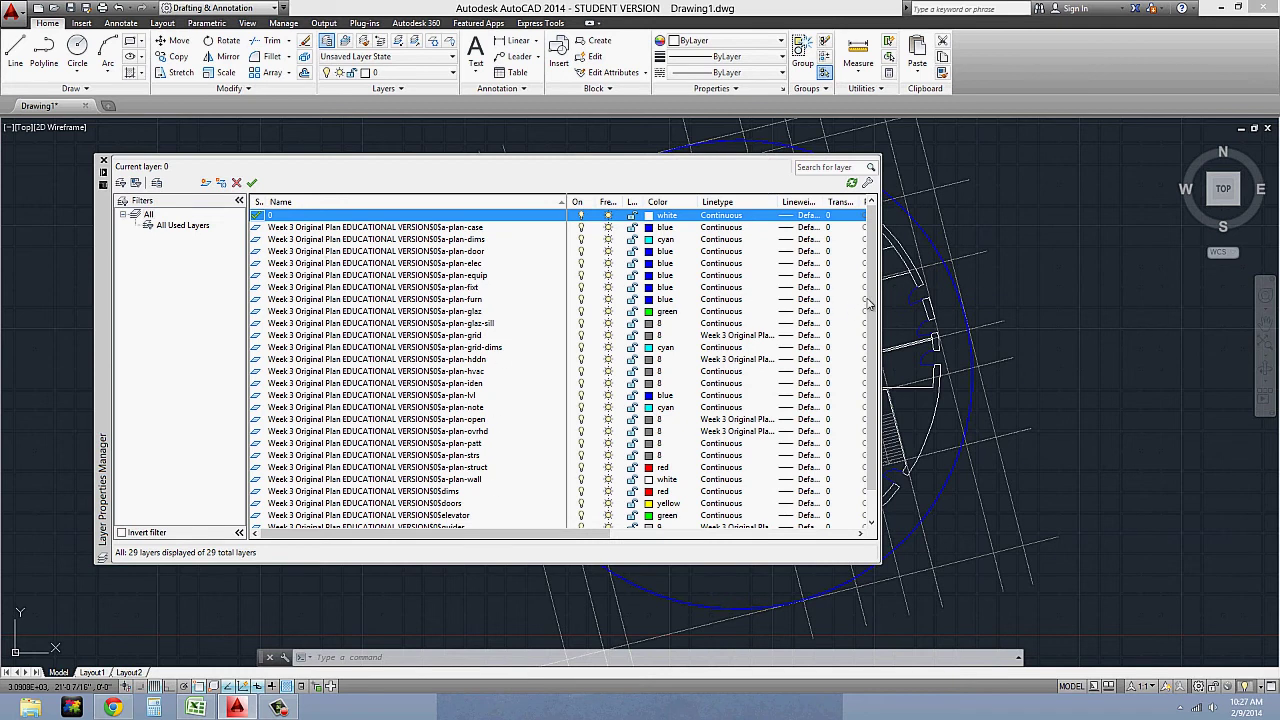
{"action": "scroll", "coordinate": [872, 330], "scroll_direction": "down", "scroll_amount": 1}
{"action": "scroll", "coordinate": [874, 331], "scroll_direction": "up", "scroll_amount": 1}
{"action": "left_click_drag", "start_coordinate": [881, 303], "coordinate": [650, 302]}
{"action": "middle_click_drag", "start_coordinate": [940, 355], "coordinate": [1051, 343]}
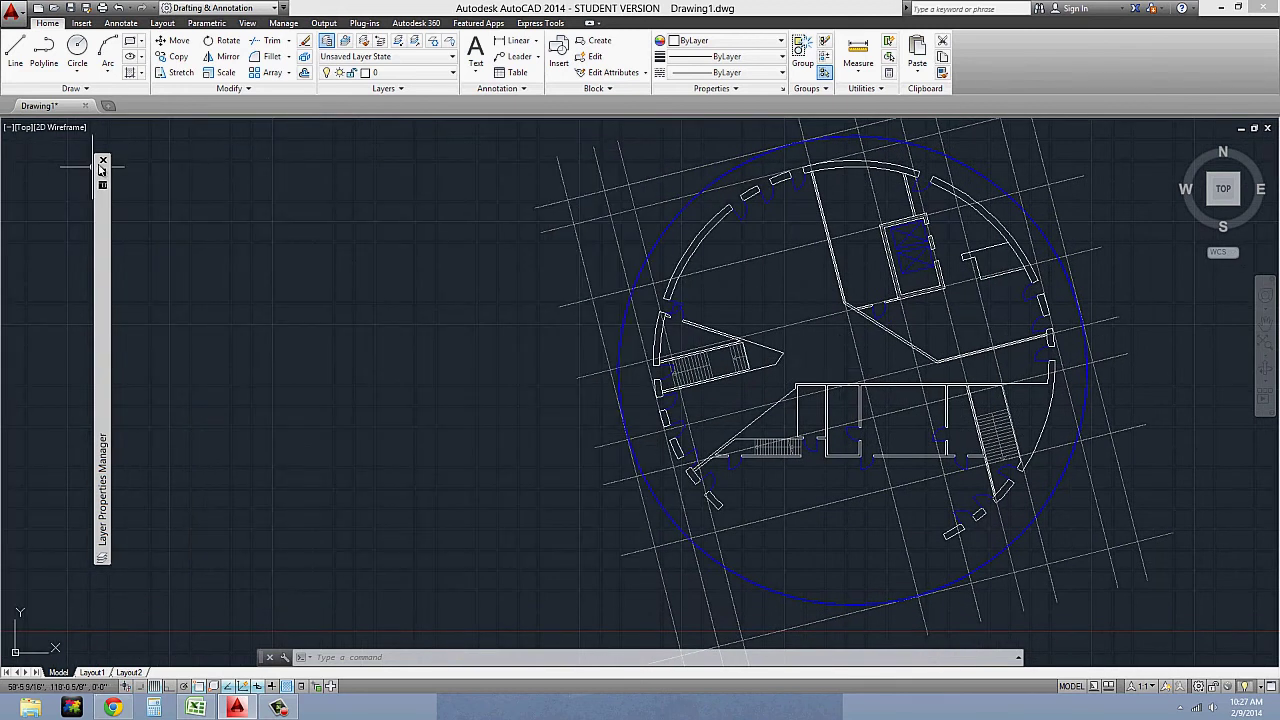
Widen the layer manager, turn the a-plan-door layer off and back on, and freeze and thaw that layer.
{"action": "mouse_move", "coordinate": [103, 190]}
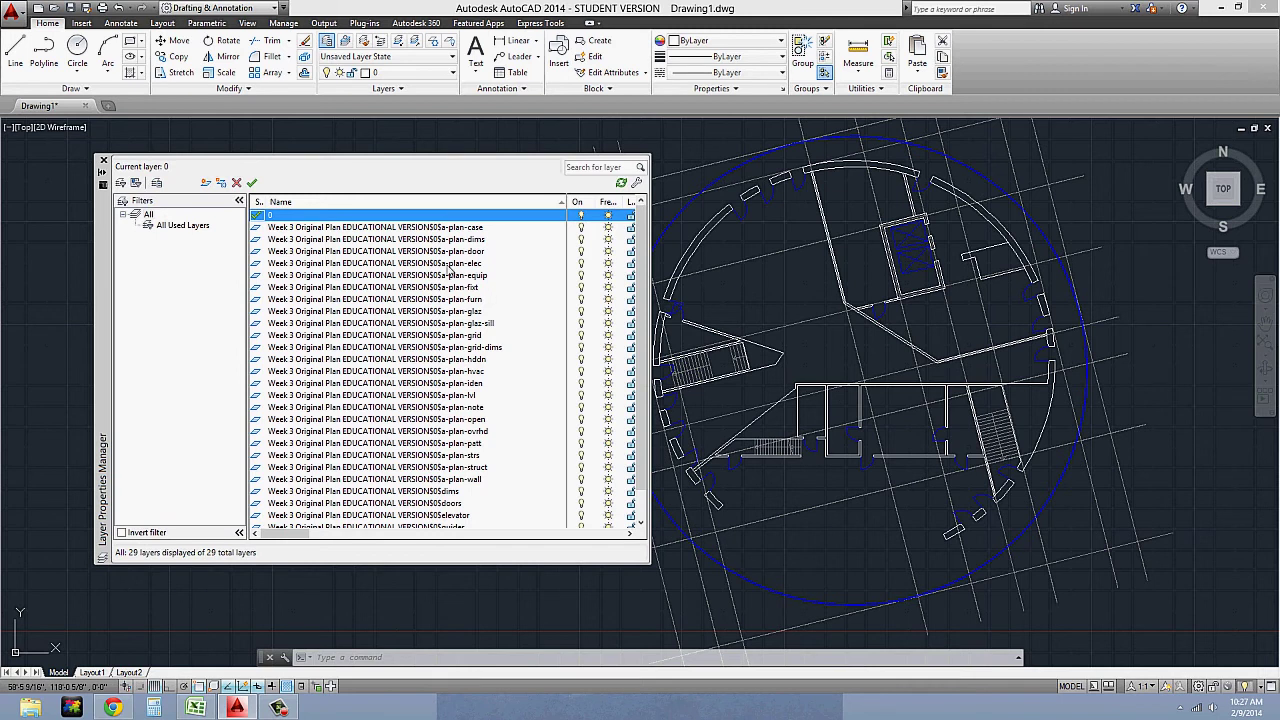
{"action": "left_click", "coordinate": [484, 251]}
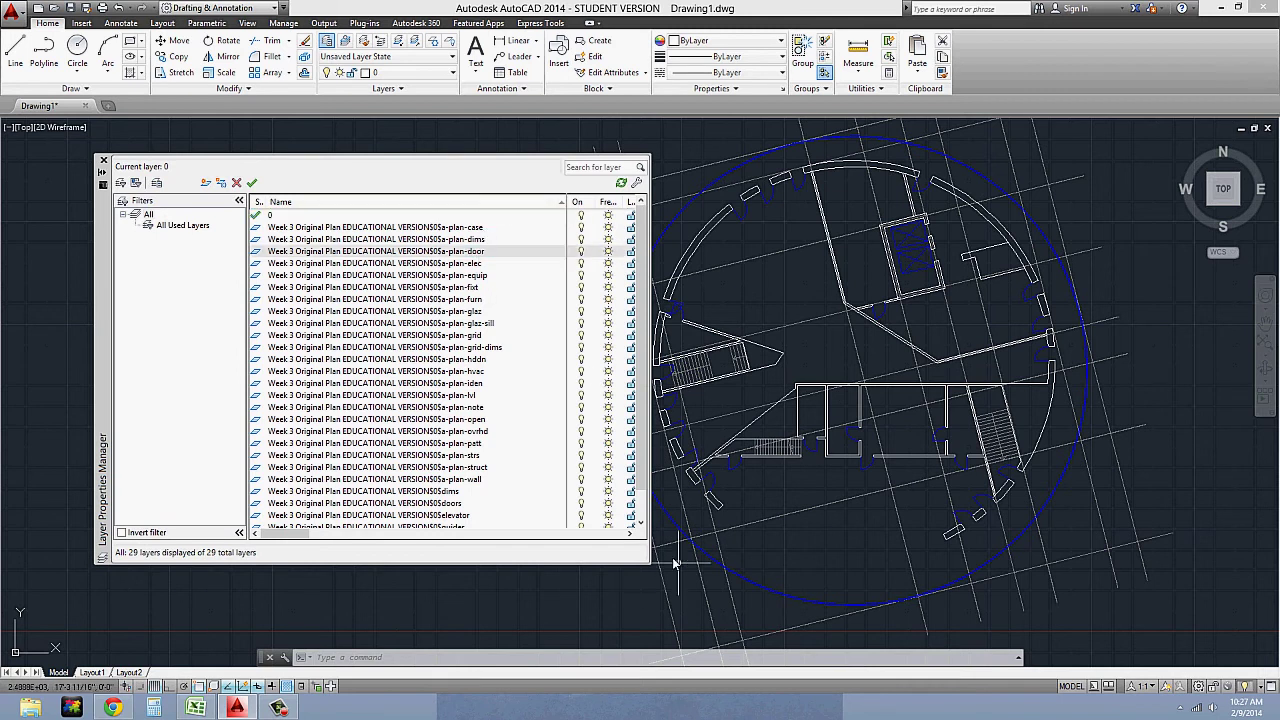
{"action": "left_click_drag", "start_coordinate": [648, 563], "coordinate": [879, 572]}
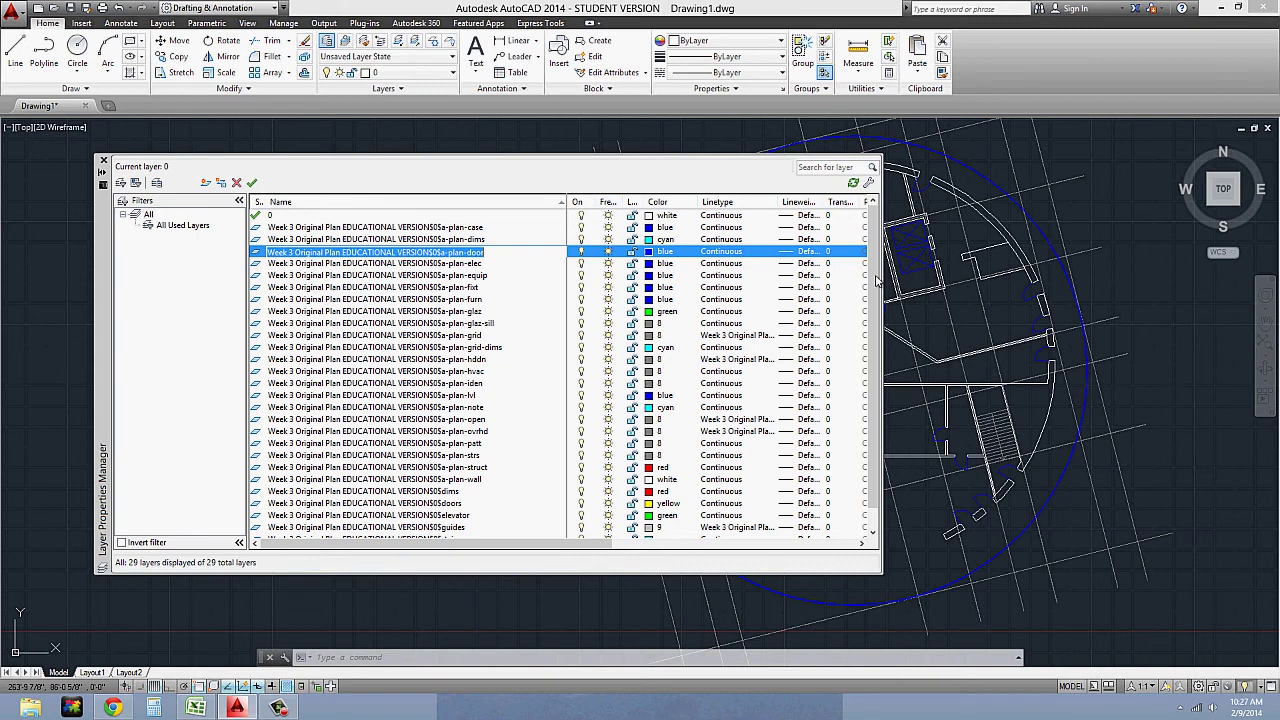
{"action": "left_click", "coordinate": [582, 252]}
{"action": "left_click", "coordinate": [582, 252]}
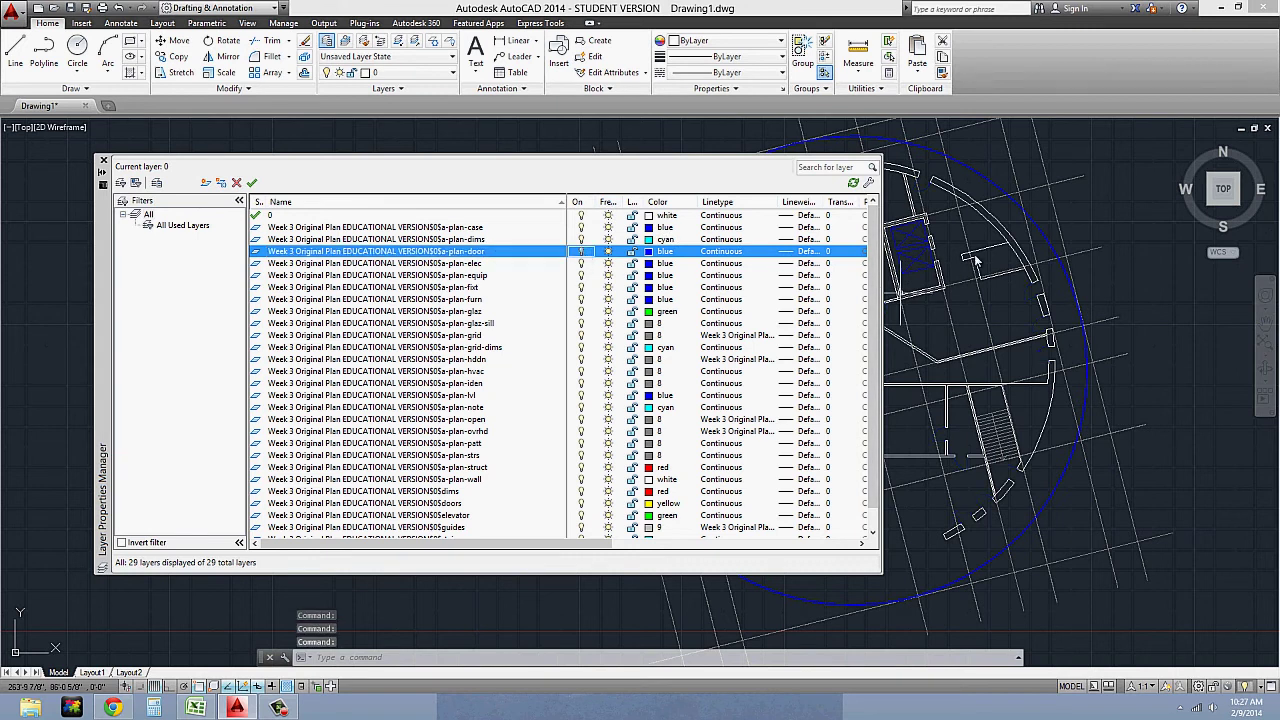
{"action": "left_click", "coordinate": [582, 252]}
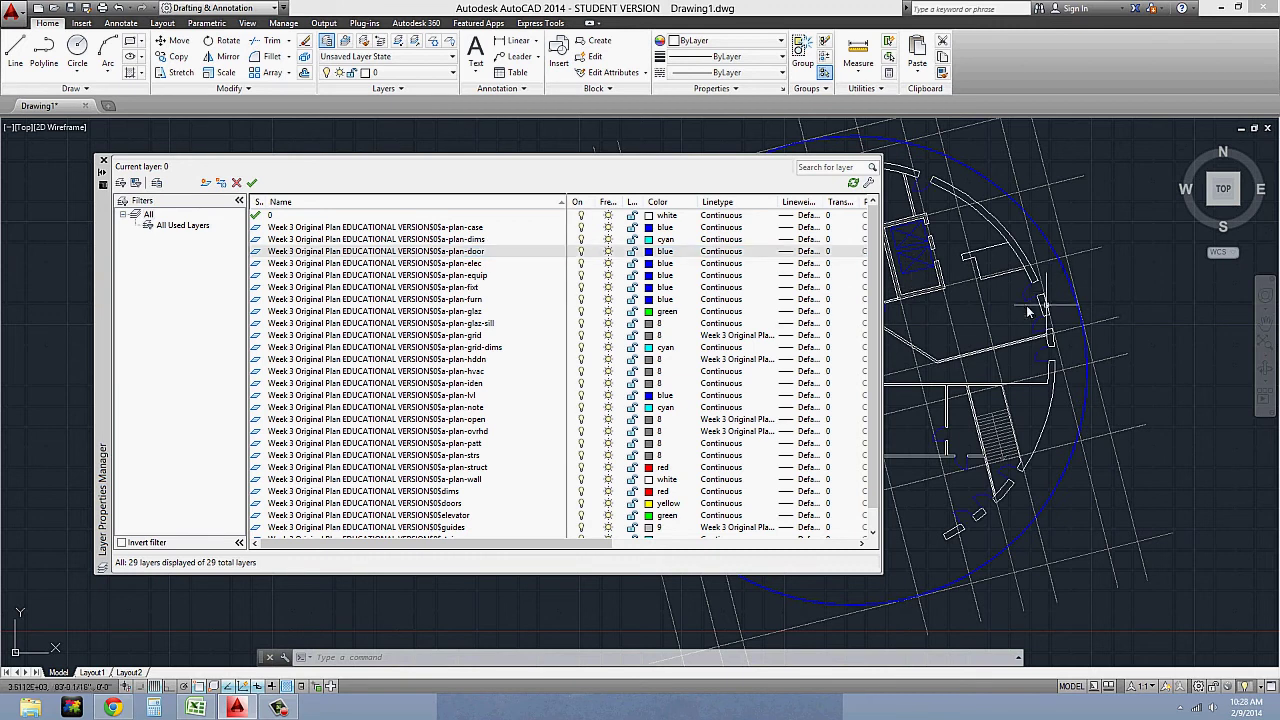
{"action": "left_click", "coordinate": [608, 251]}
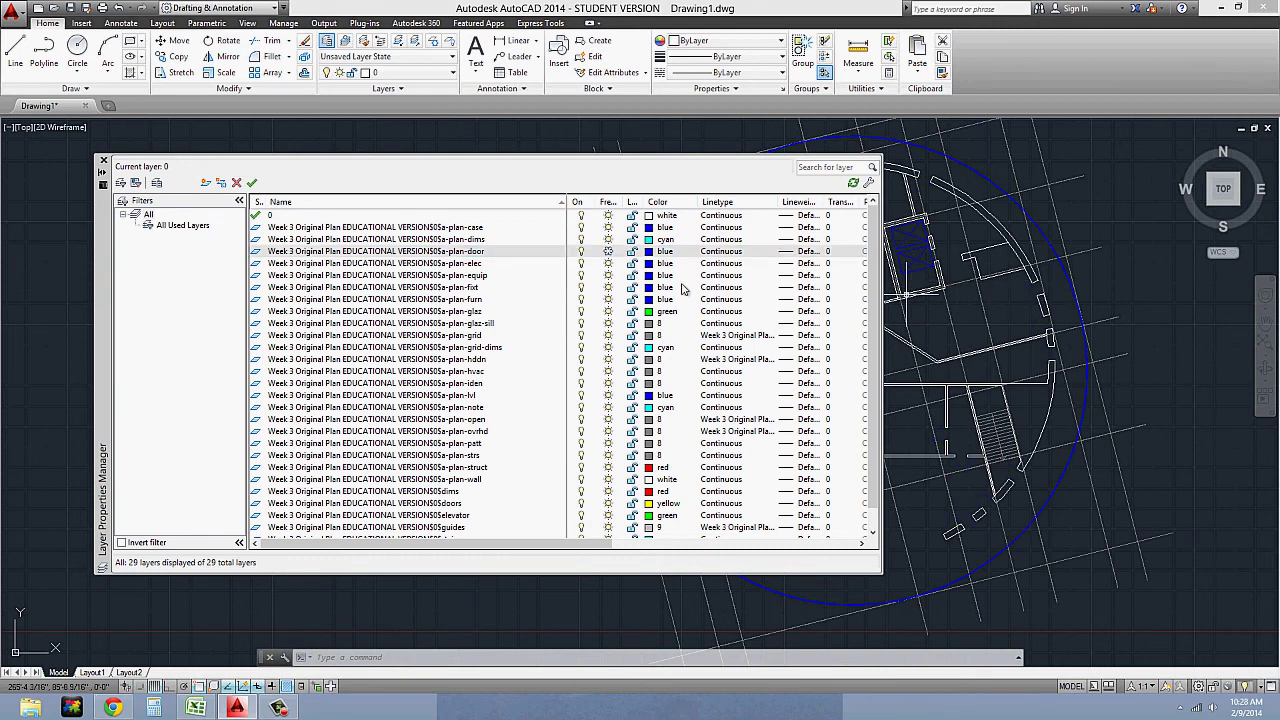
{"action": "left_click", "coordinate": [608, 251]}
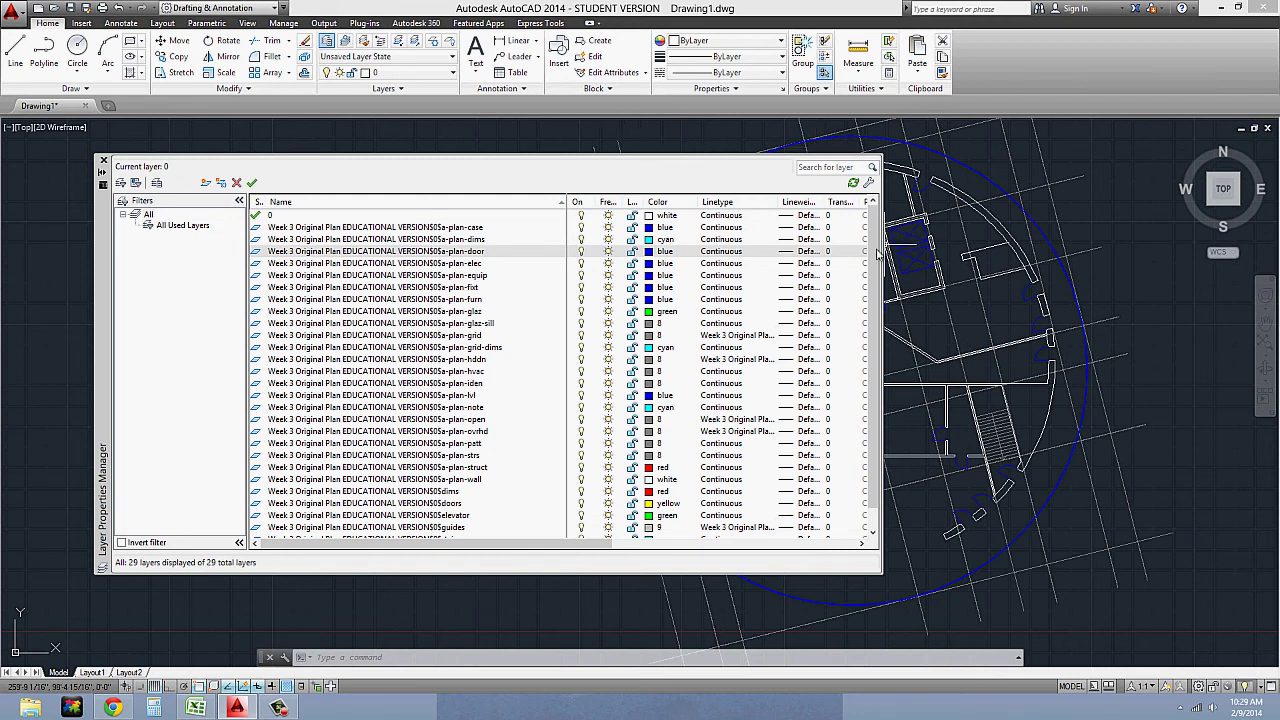
Narrow the Layer Properties Manager and its Name column, and set the palette to auto-hide.
{"action": "left_click_drag", "start_coordinate": [882, 245], "coordinate": [753, 240]}
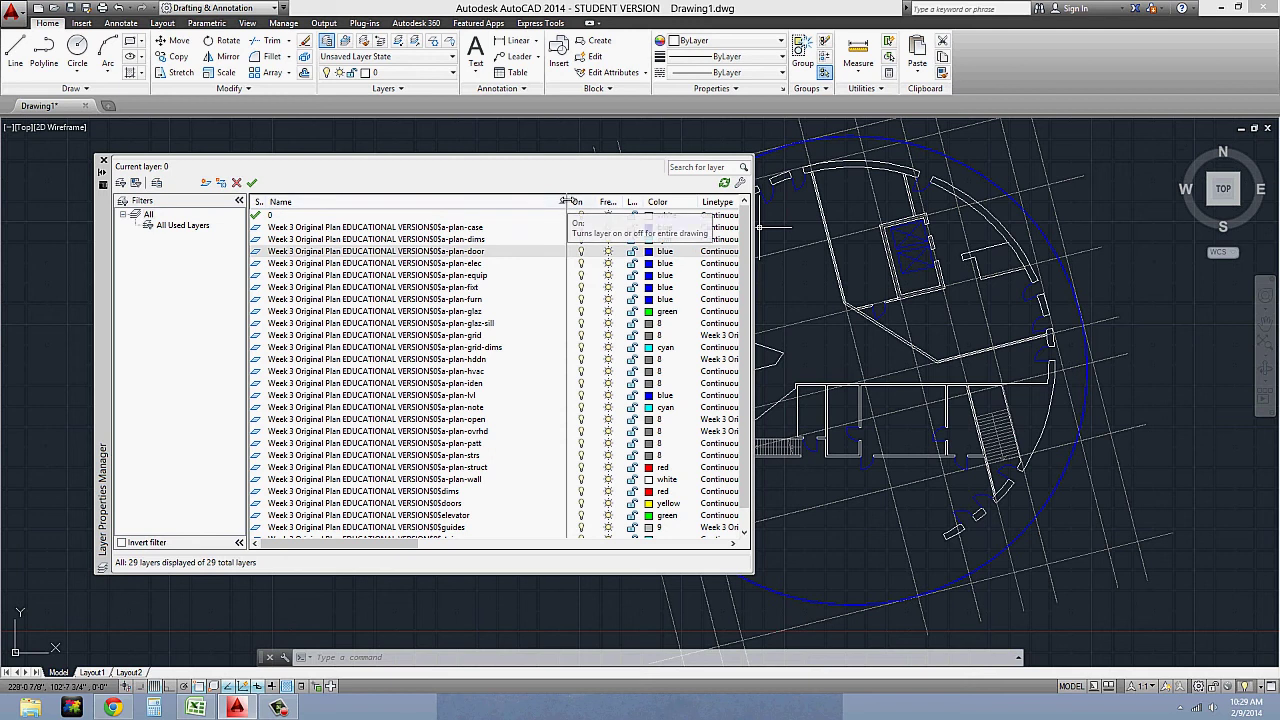
{"action": "left_click_drag", "start_coordinate": [566, 201], "coordinate": [519, 202]}
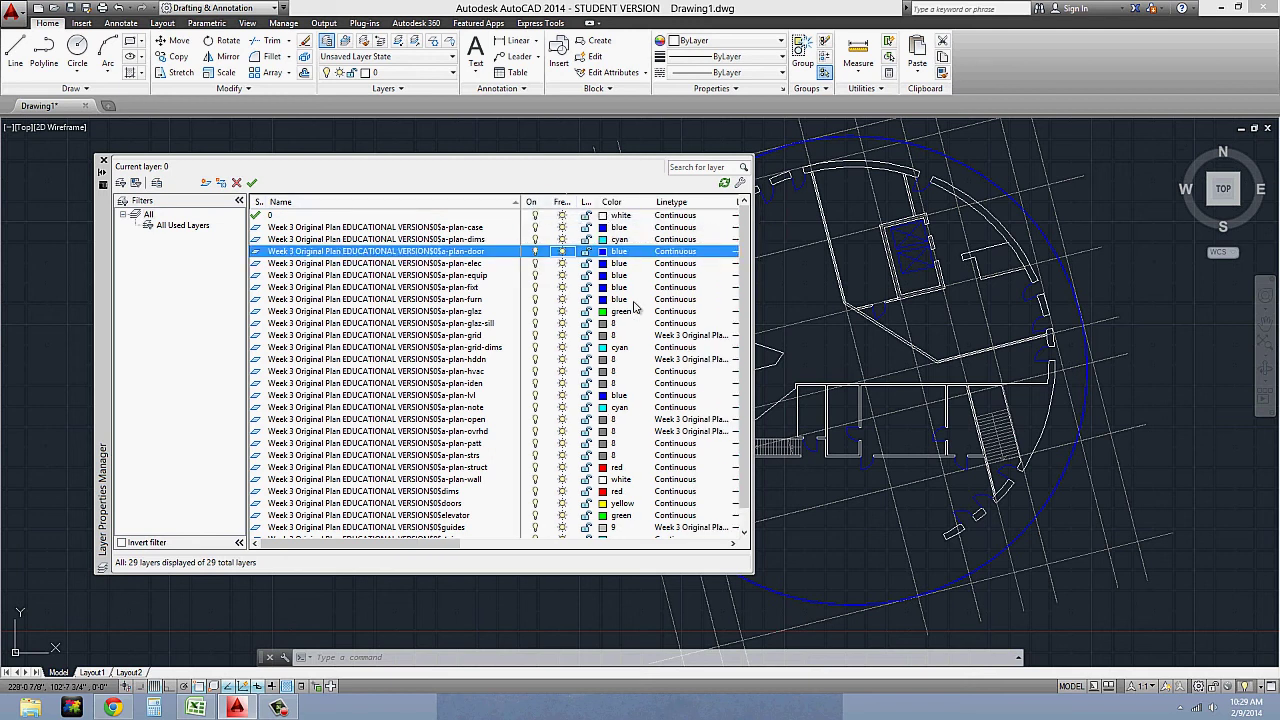
{"action": "scroll", "coordinate": [743, 368], "scroll_direction": "down", "scroll_amount": 1}
{"action": "scroll", "coordinate": [743, 368], "scroll_direction": "up", "scroll_amount": 1}
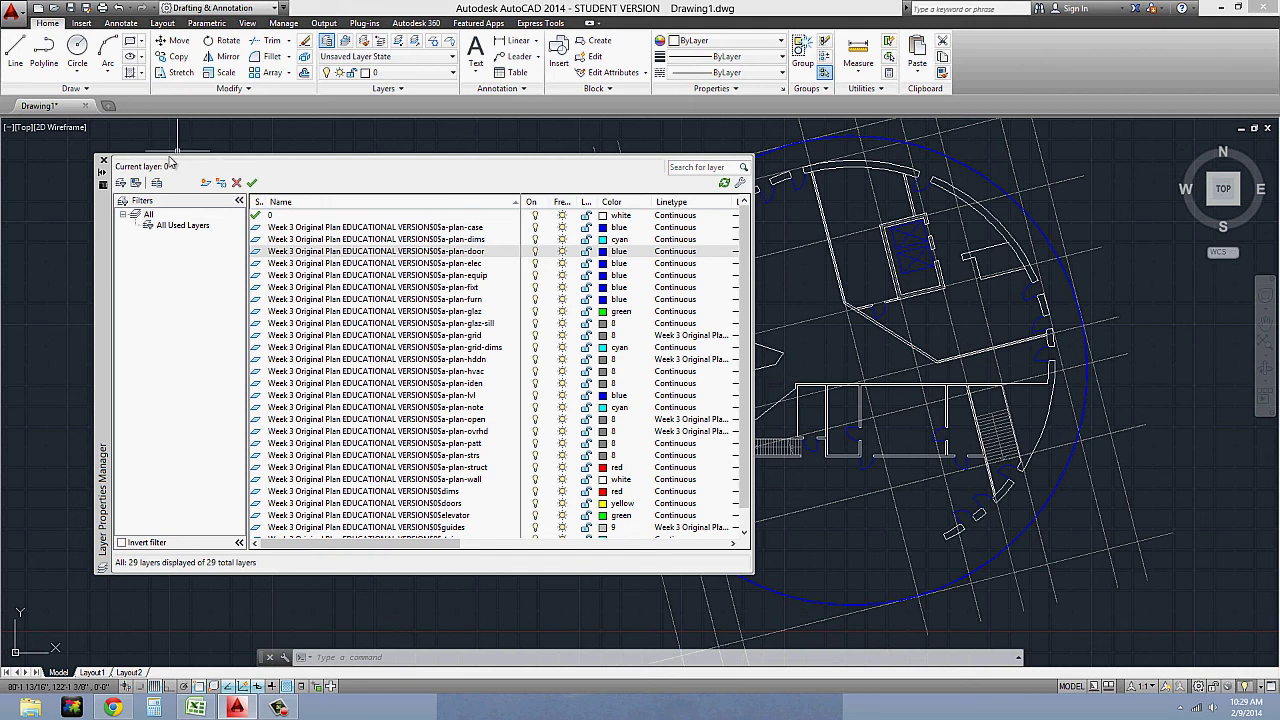
{"action": "left_click", "coordinate": [102, 172]}
Freeze the a-plan-door layer with the layer Freeze command by picking a door in the floor plan.
{"action": "middle_click_drag", "start_coordinate": [788, 354], "coordinate": [568, 356]}
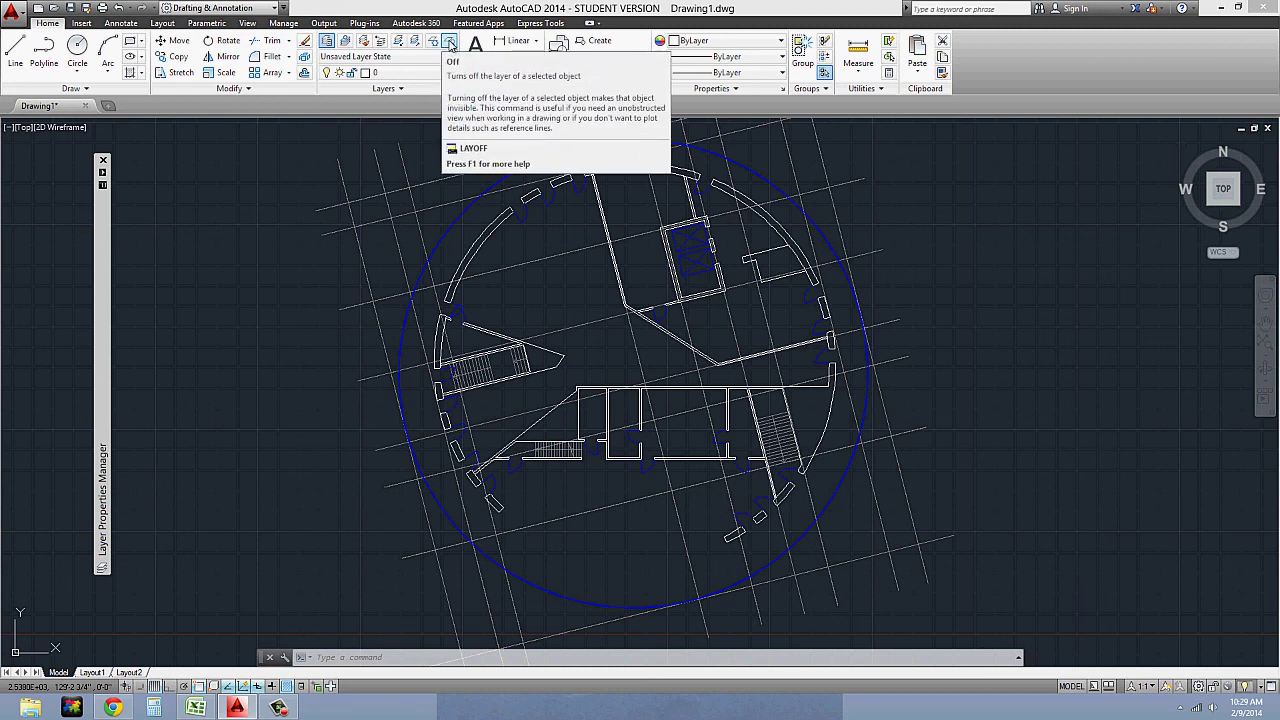
{"action": "left_click", "coordinate": [433, 41]}
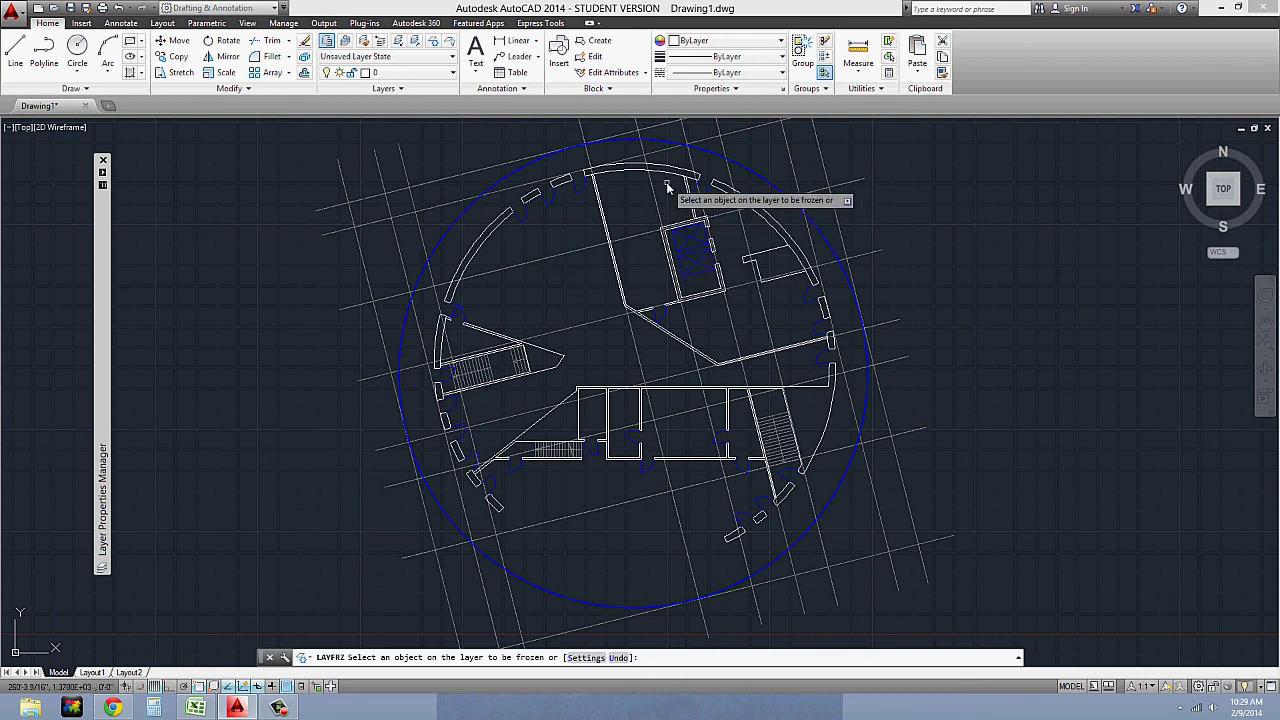
{"action": "left_click", "coordinate": [556, 210]}
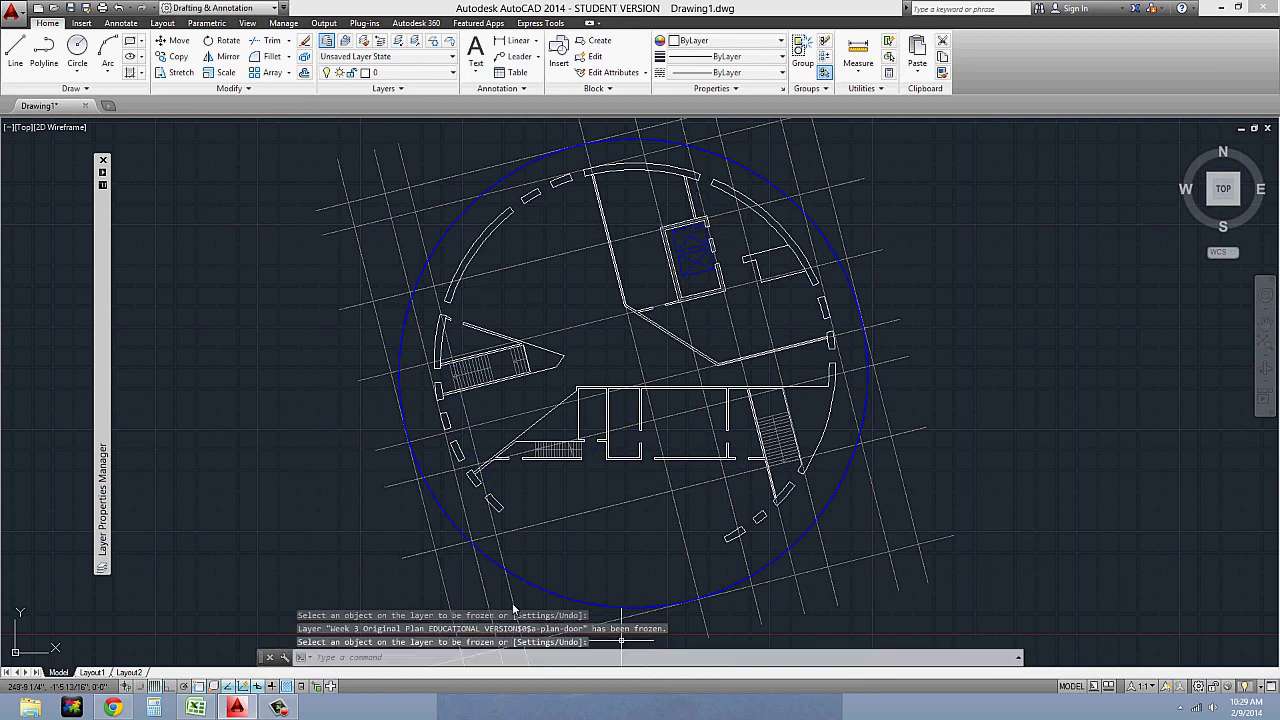
Try the layer Off command on the small staircase, answer No to turning off current layer 0, and end the command.
{"action": "left_click", "coordinate": [449, 42]}
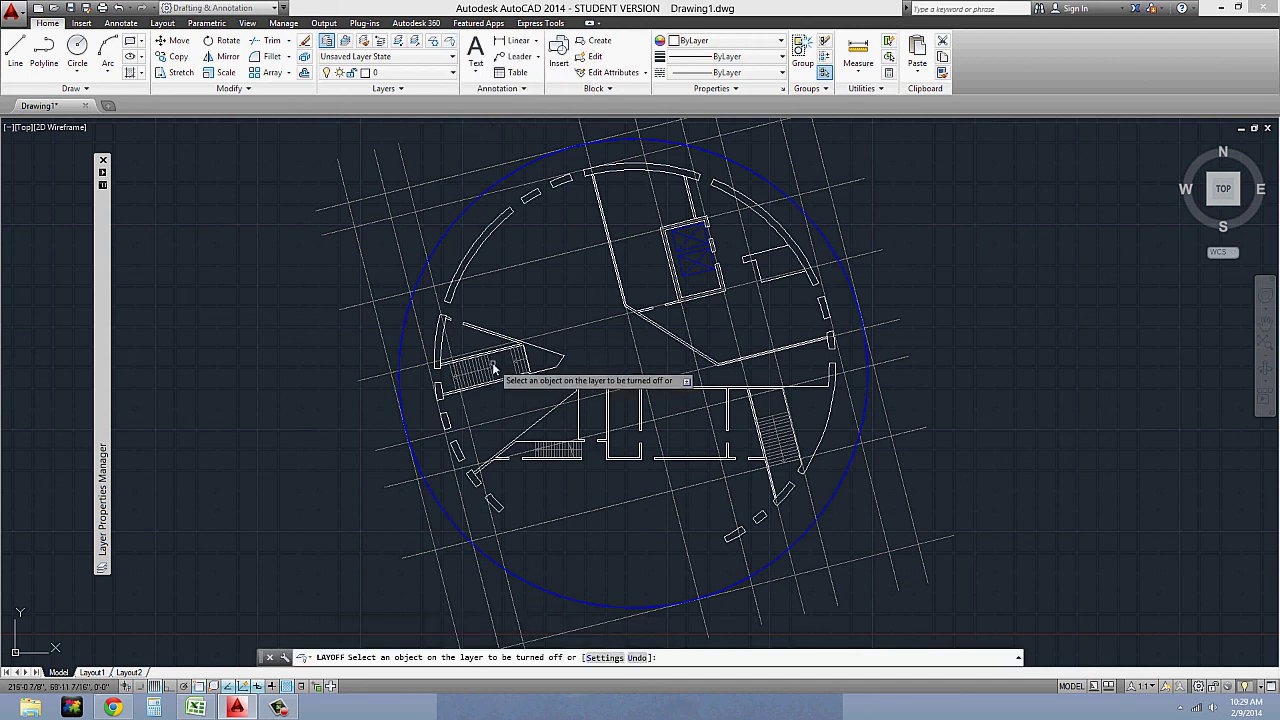
{"action": "left_click", "coordinate": [500, 376]}
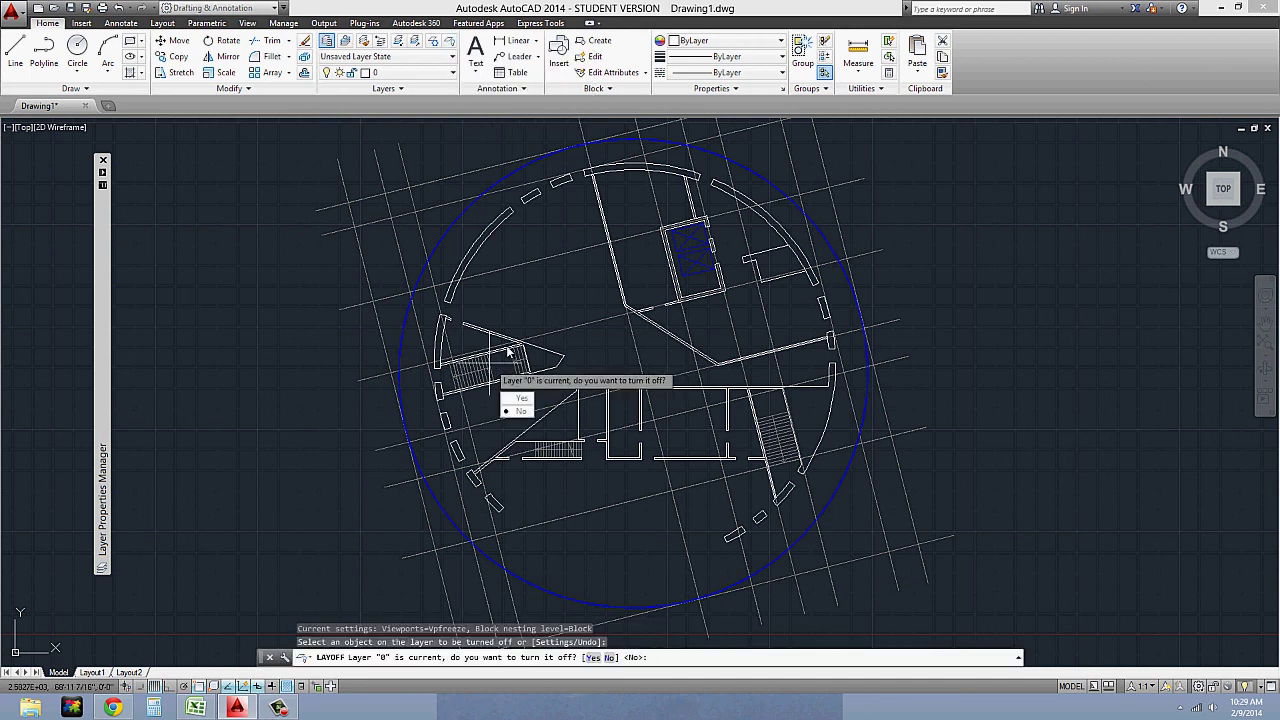
{"action": "left_click", "coordinate": [517, 411]}
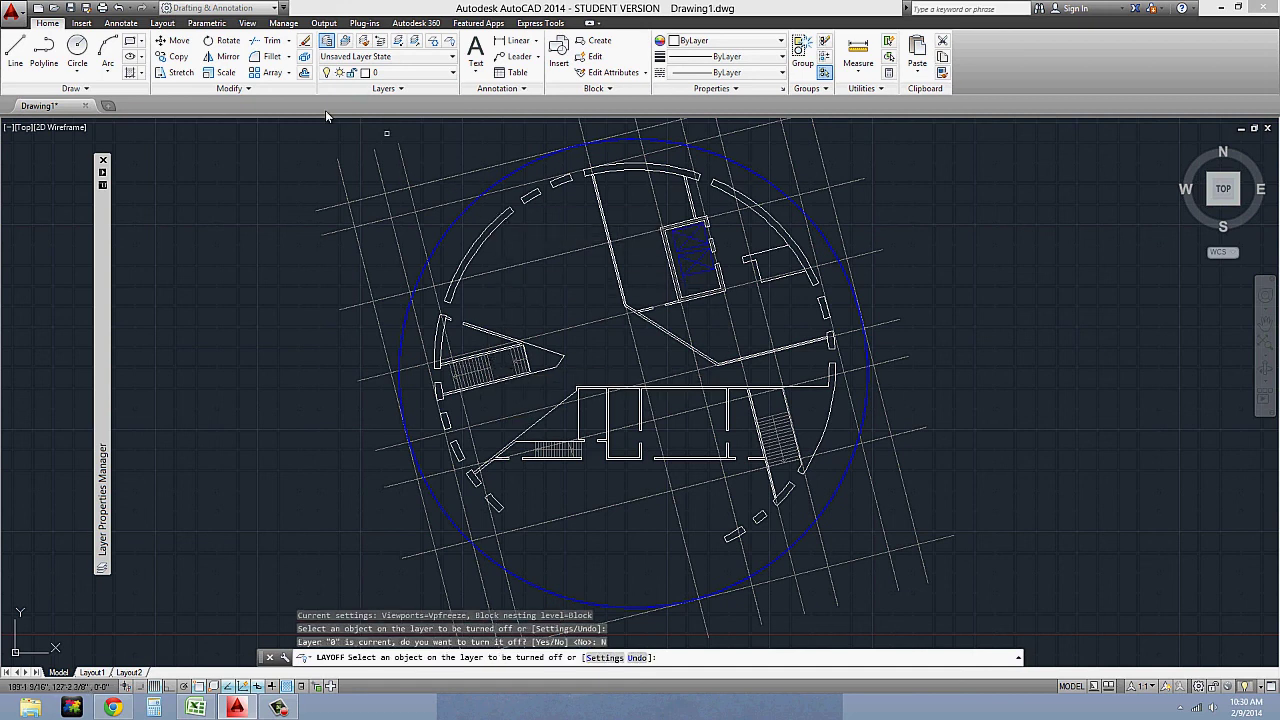
{"action": "key", "text": "Escape"}
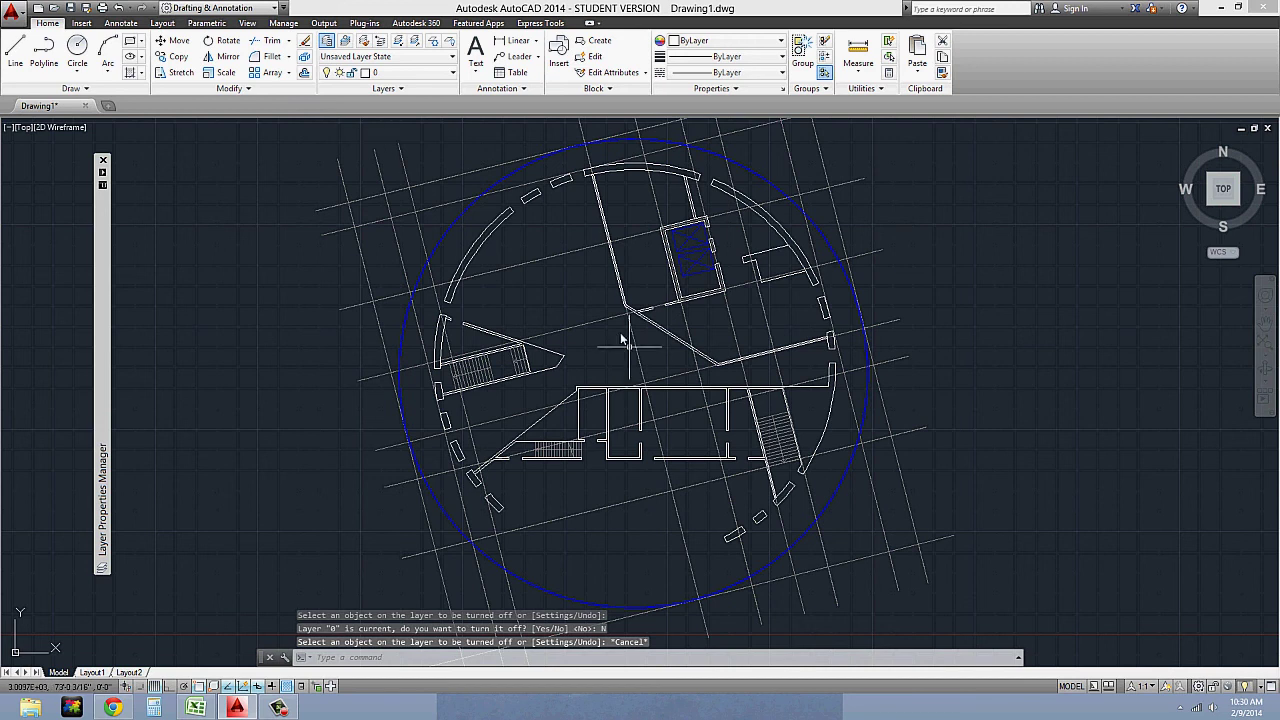
Expand the auto-hidden Layer Properties Manager to reach the a-plan-door layer's settings.
{"action": "mouse_move", "coordinate": [104, 174]}
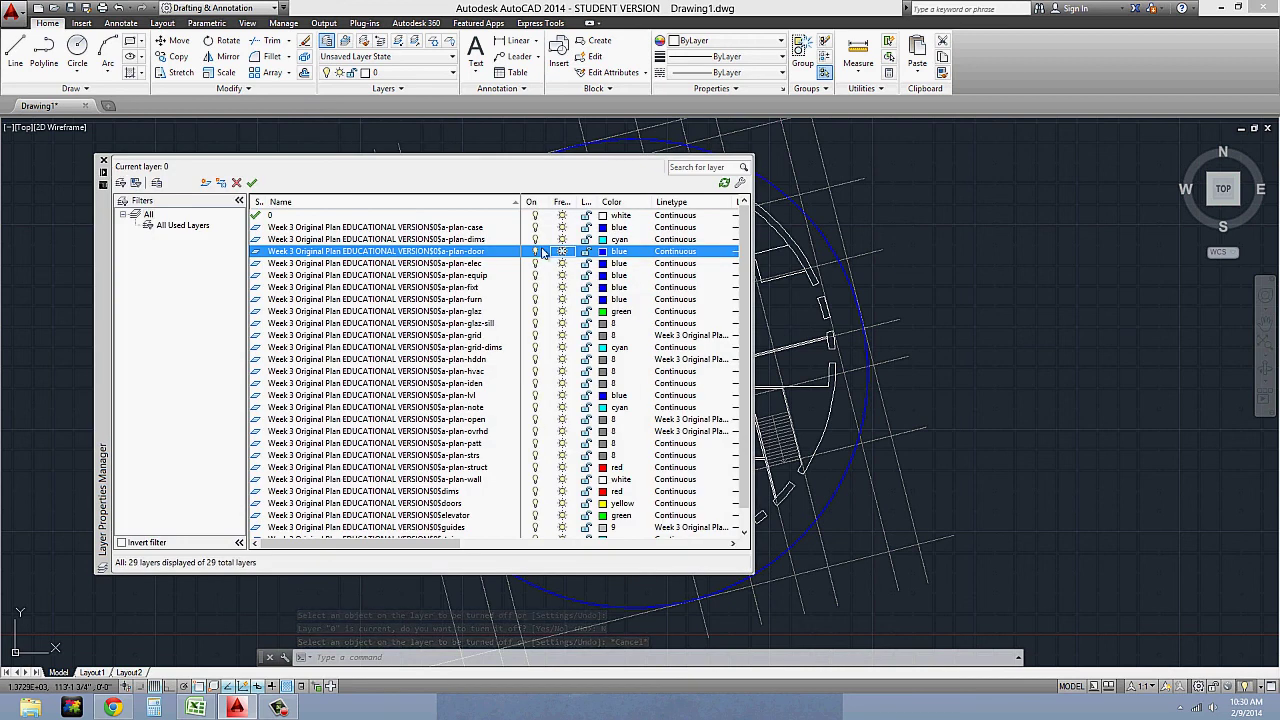